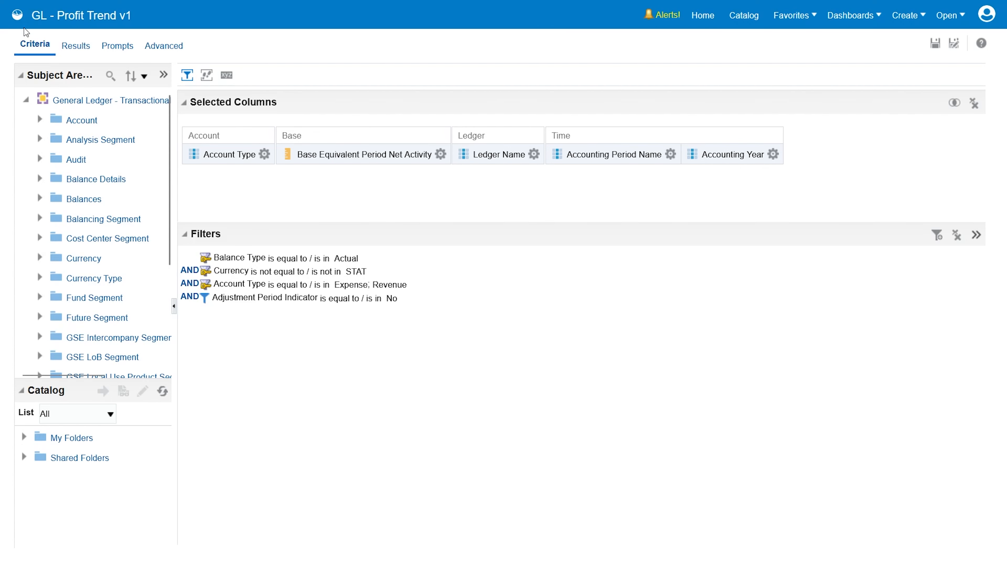
Step: Add a pivot table view to the compound layout of the analysis results
click(75, 45)
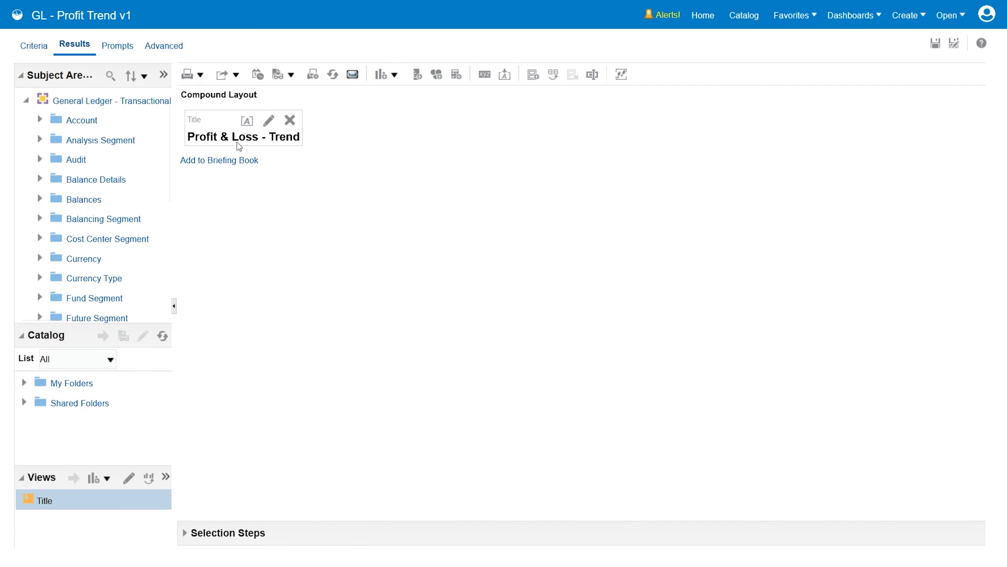
click(395, 74)
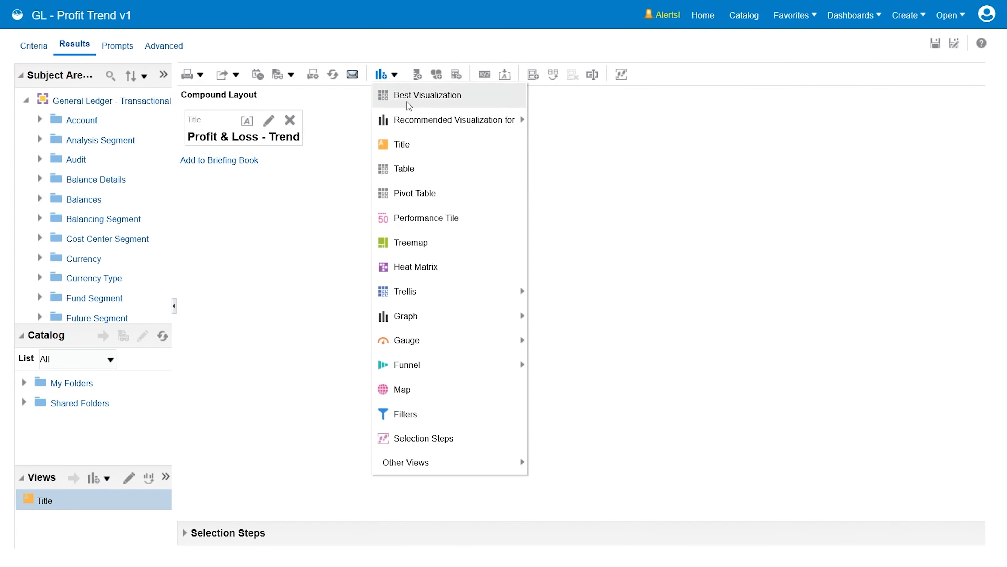
click(431, 193)
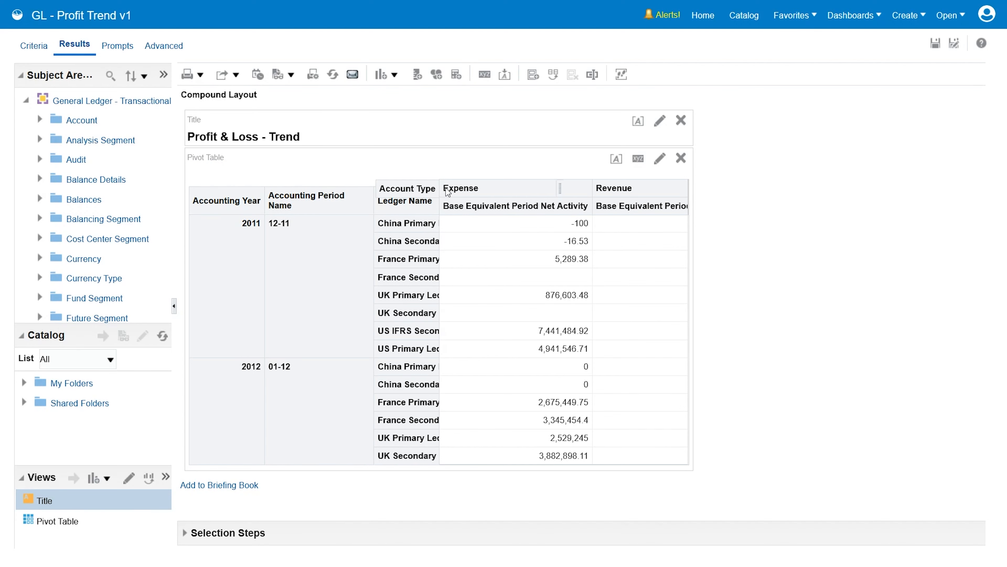
Step: Edit the pivot table with its results preview turned off and move Measure Labels above Account Type in the columns
click(659, 160)
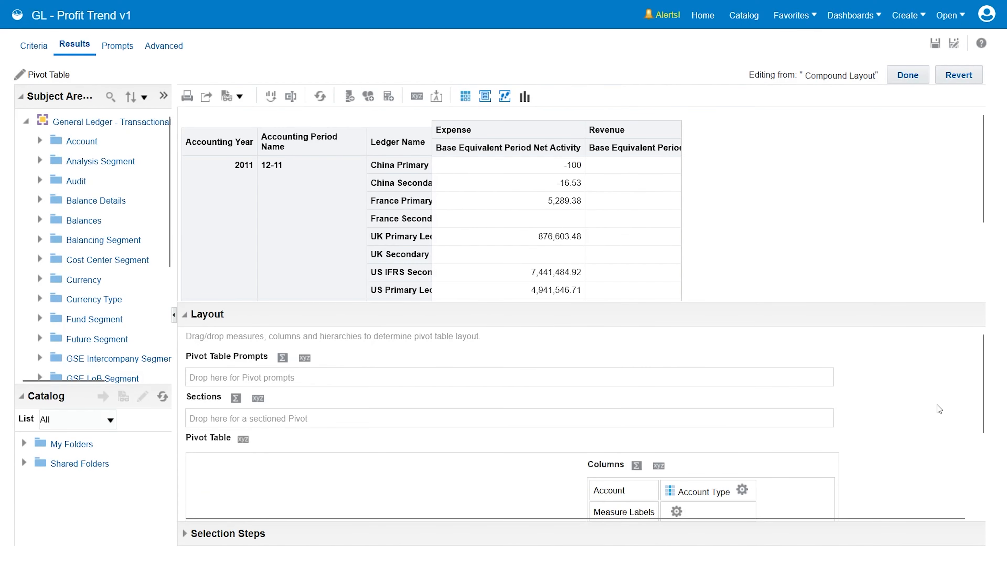
drag(788, 310, 753, 260)
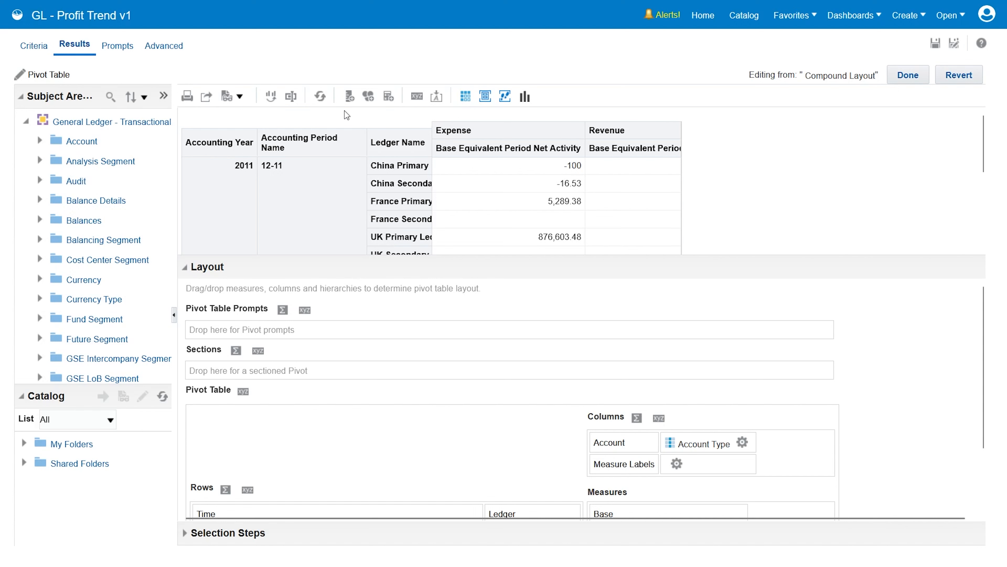
click(465, 97)
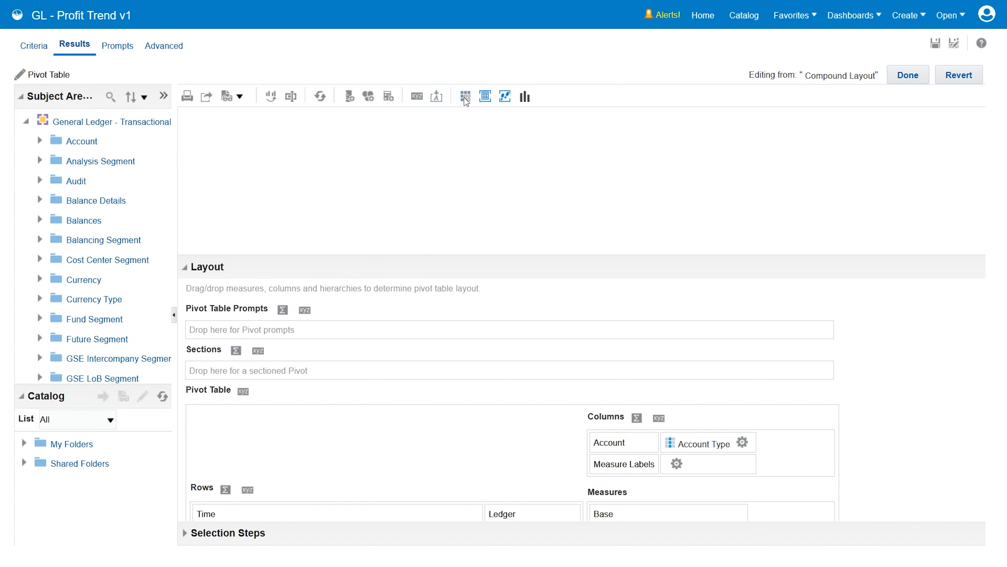
drag(694, 467, 695, 441)
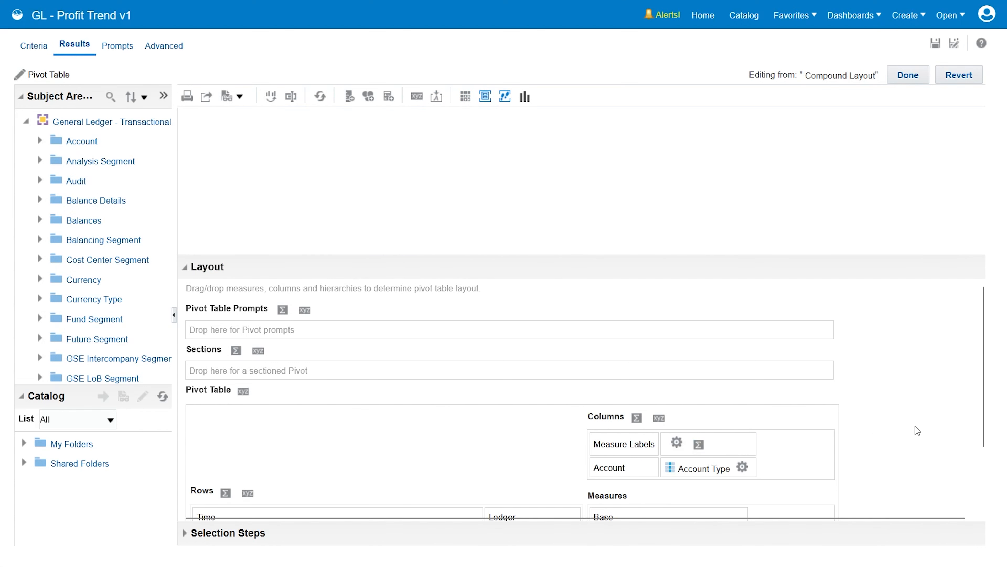
Step: Move Ledger Name to the pivot table prompts and Accounting Year to the sections
drag(784, 263, 753, 189)
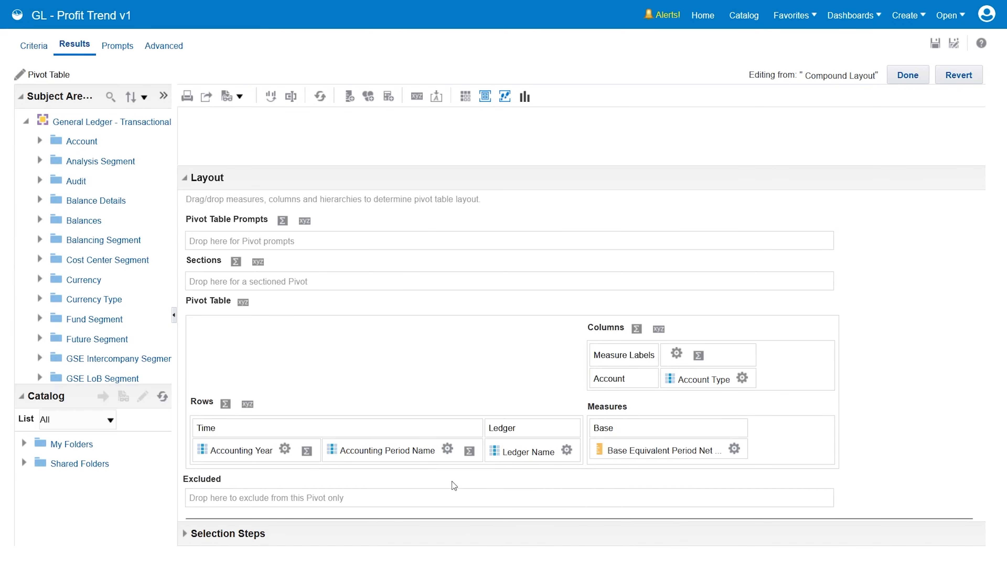
drag(496, 459, 234, 242)
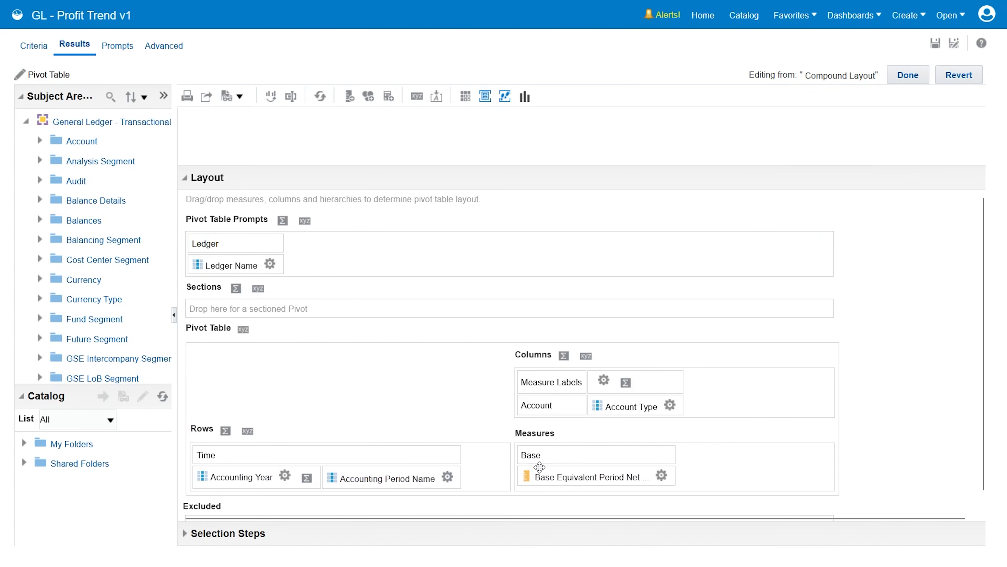
drag(285, 488, 244, 303)
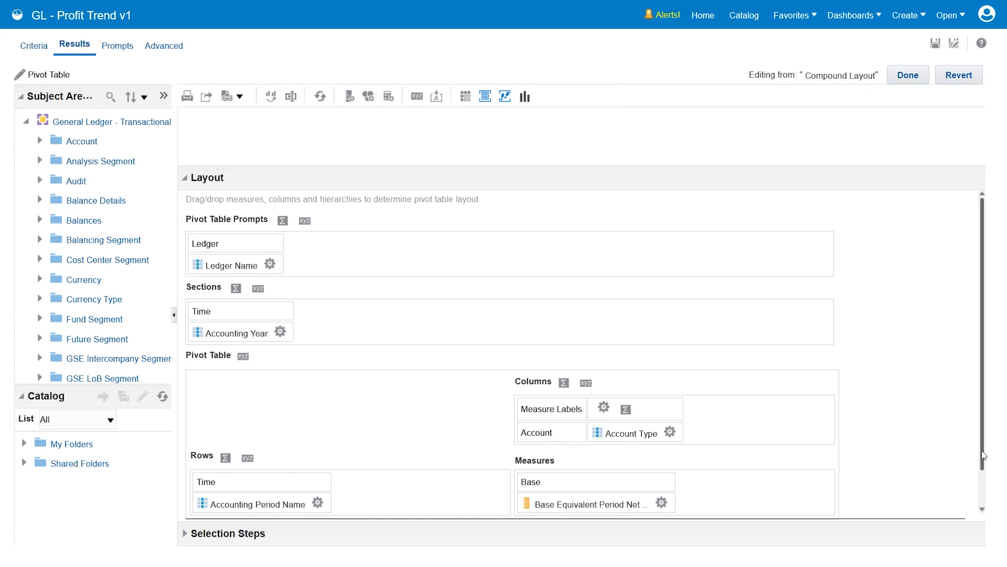
Step: Add a total before the pivot table columns with the caption "Net Profit", and hide the measure labels
scroll(753, 456, down, 1)
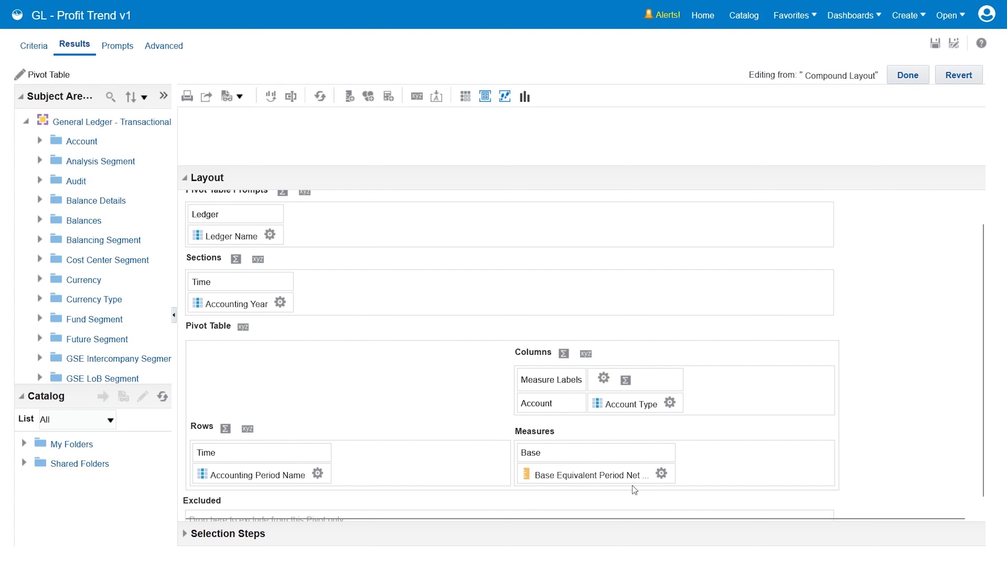
click(563, 353)
click(581, 391)
click(563, 353)
click(594, 432)
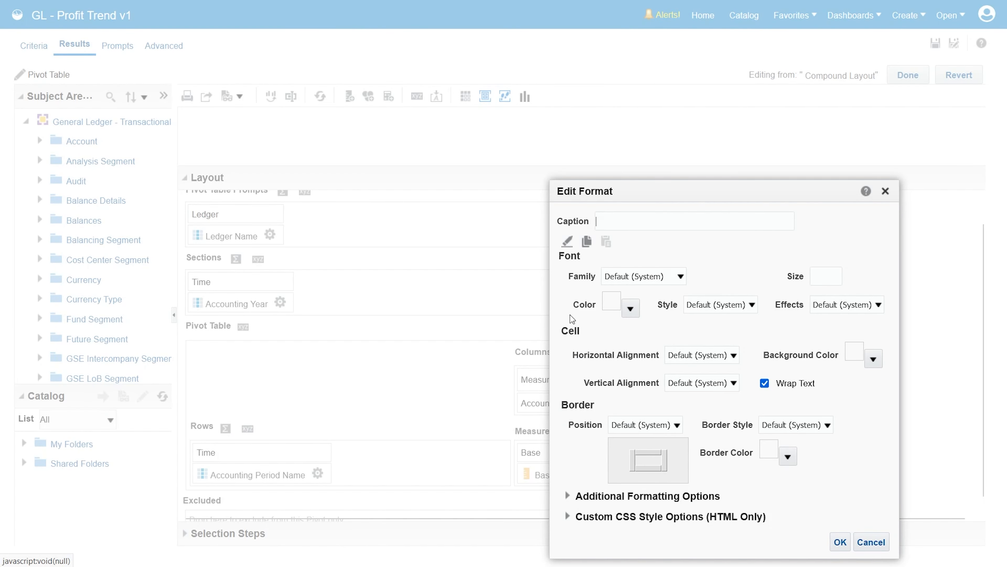
text(Net Profit)
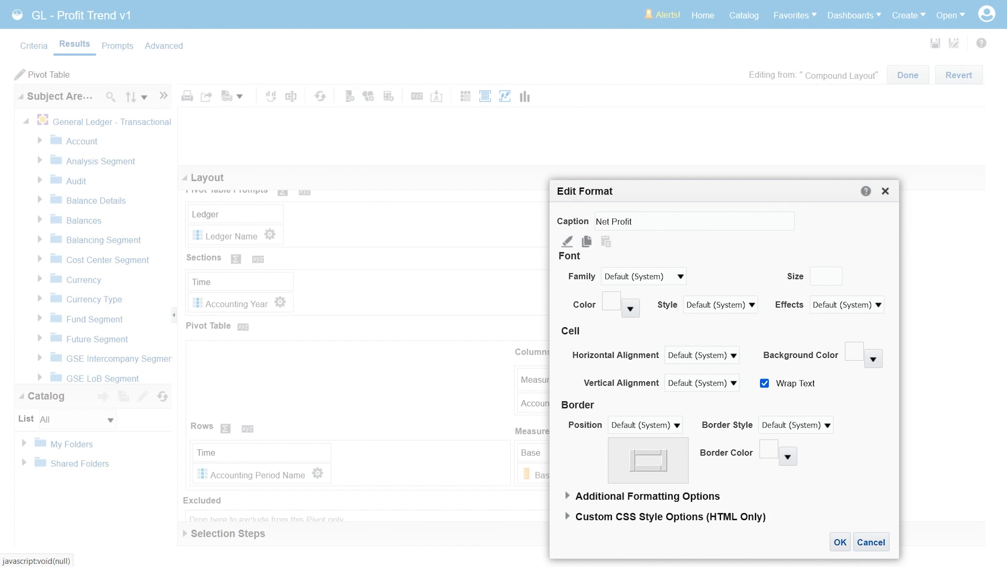
key(Return)
click(604, 377)
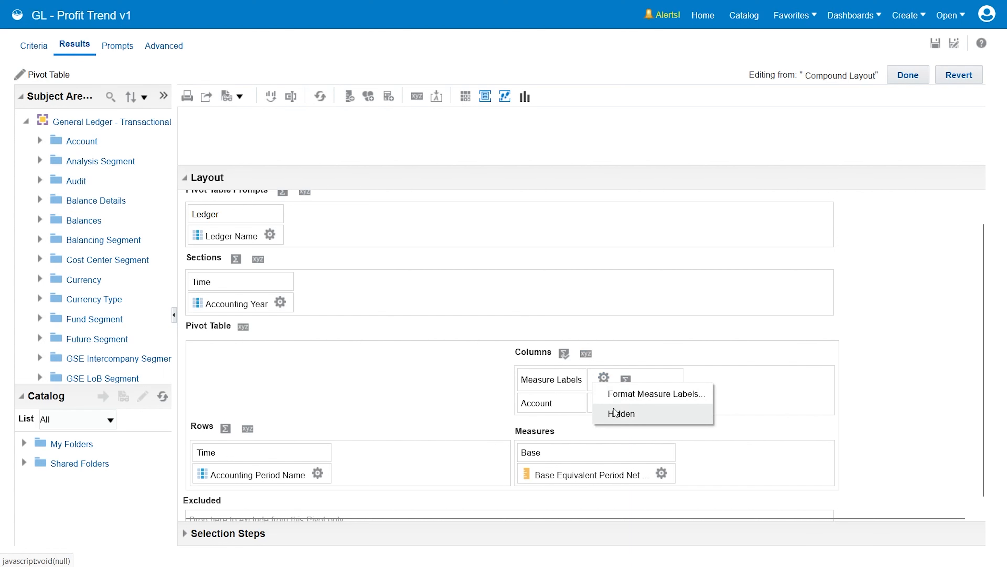
click(614, 412)
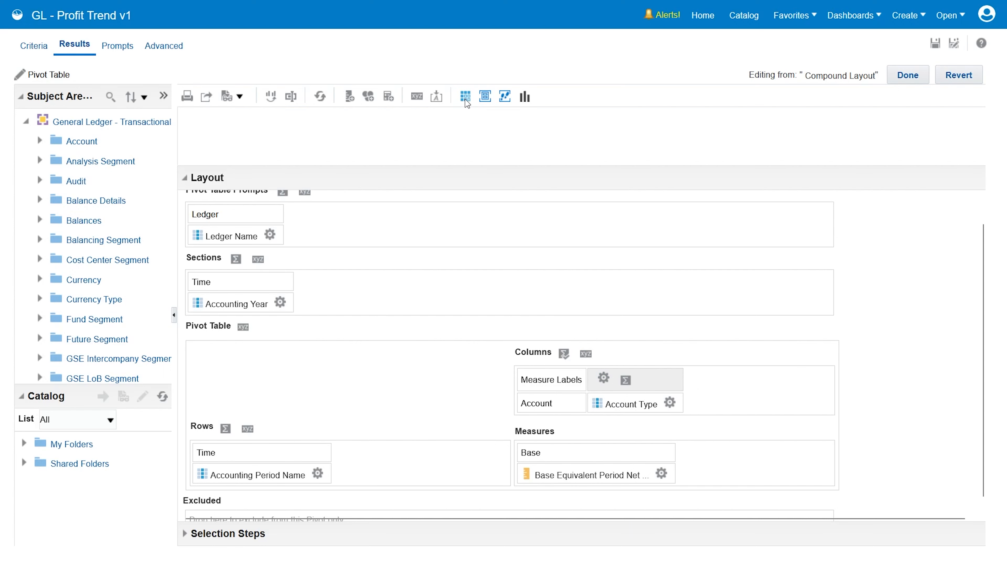
Step: Display the pivot table results without the layout area and select US Primary Ledger as the ledger name
click(484, 97)
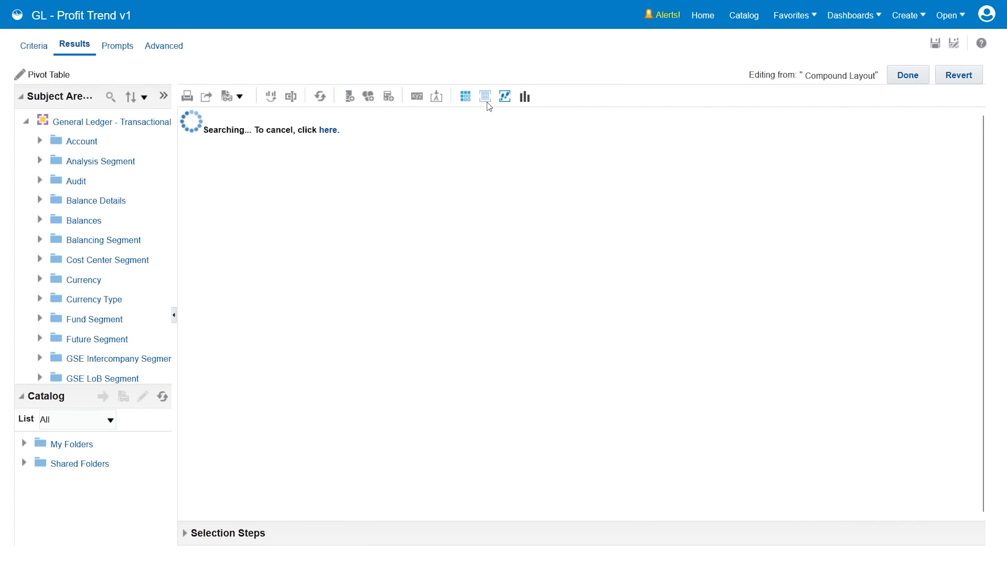
click(334, 127)
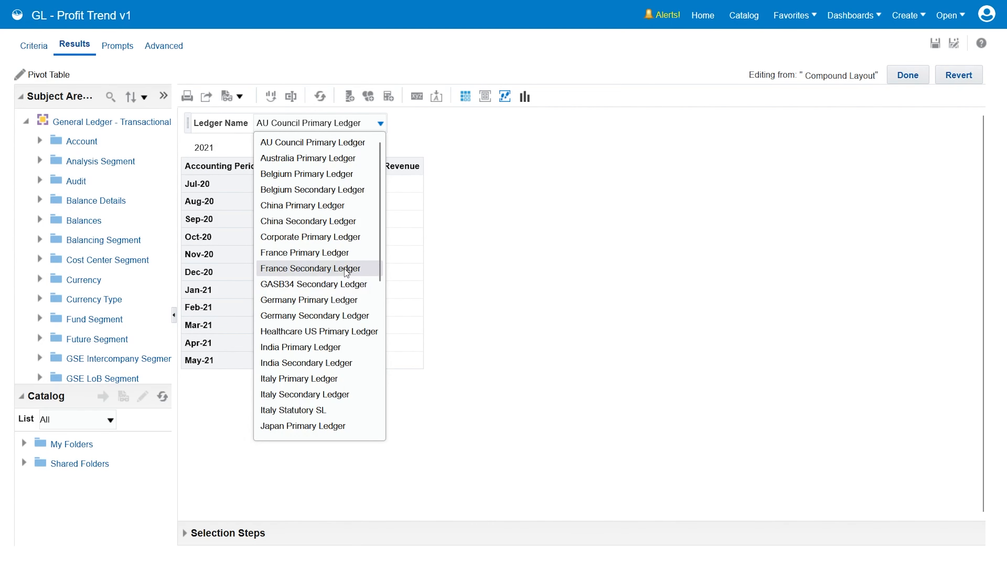
scroll(349, 361, down, 5)
click(317, 408)
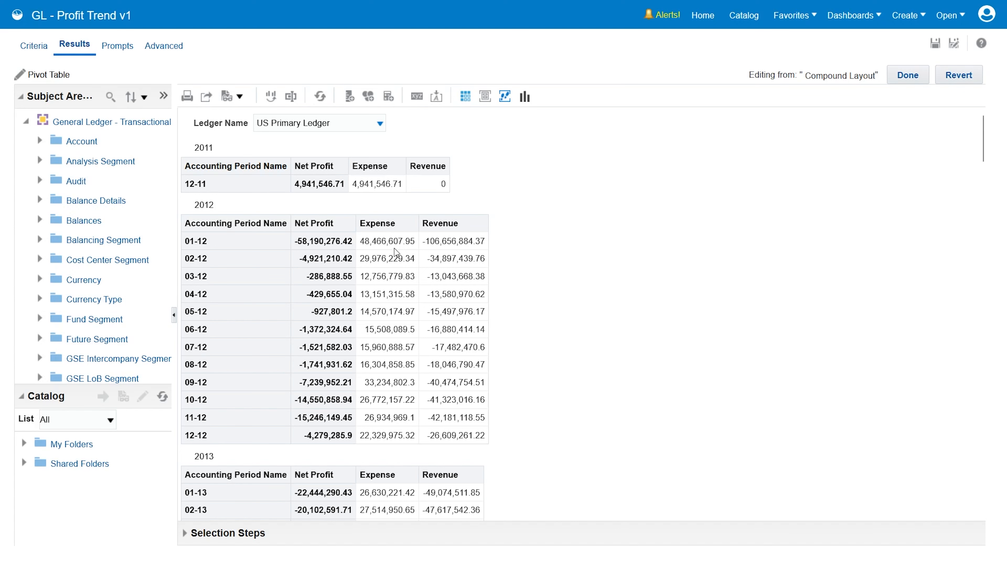
Step: Keep the pivot table changes and multiply the Base Equivalent Period Net Activity column formula by -1, with custom headings enabled
click(35, 46)
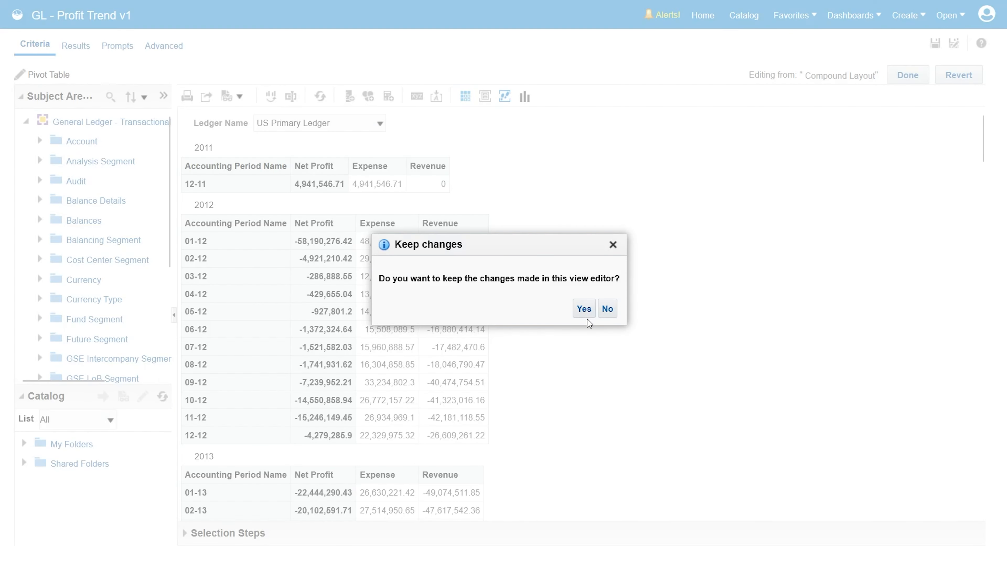
click(576, 308)
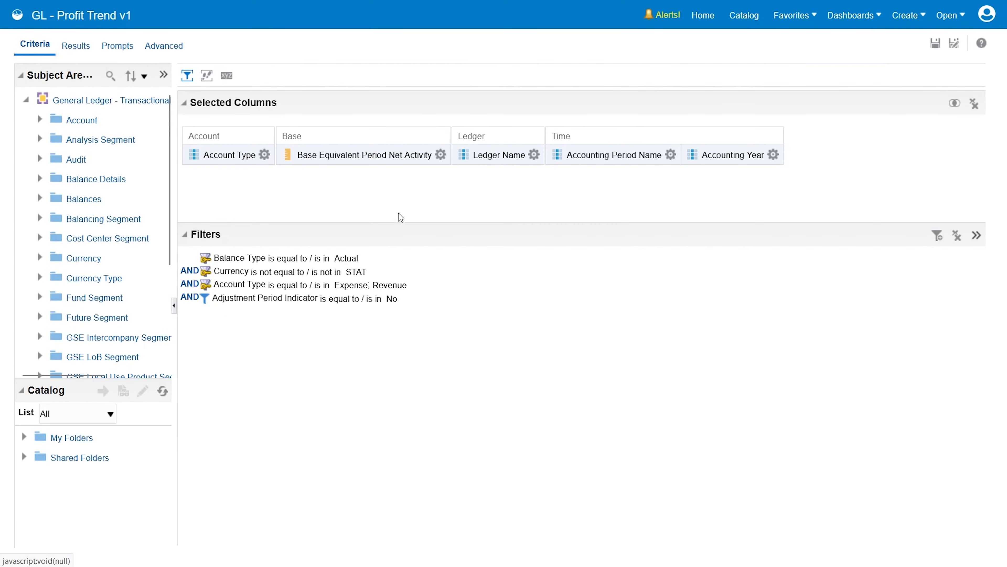
click(441, 154)
click(459, 198)
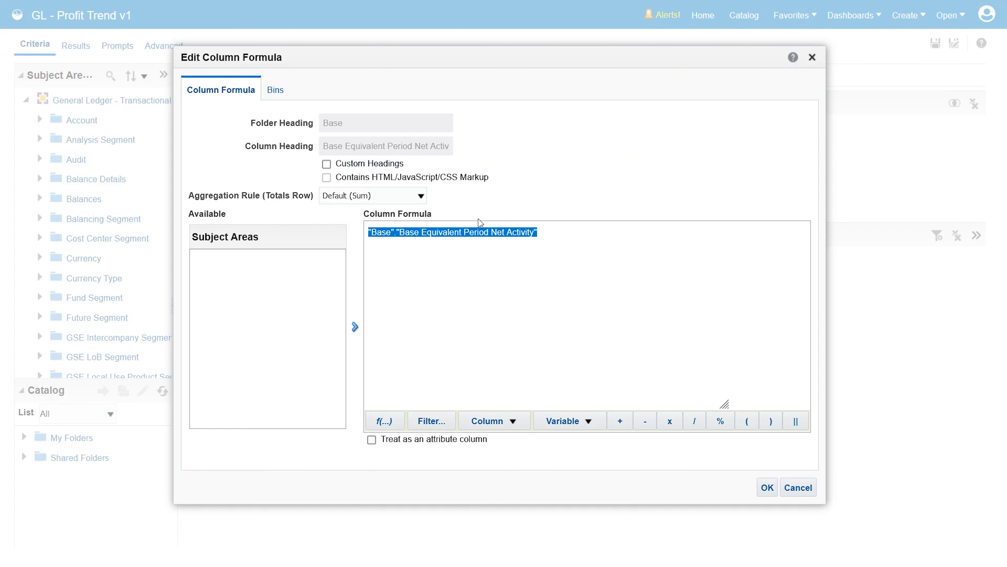
click(551, 246)
text(*-1)
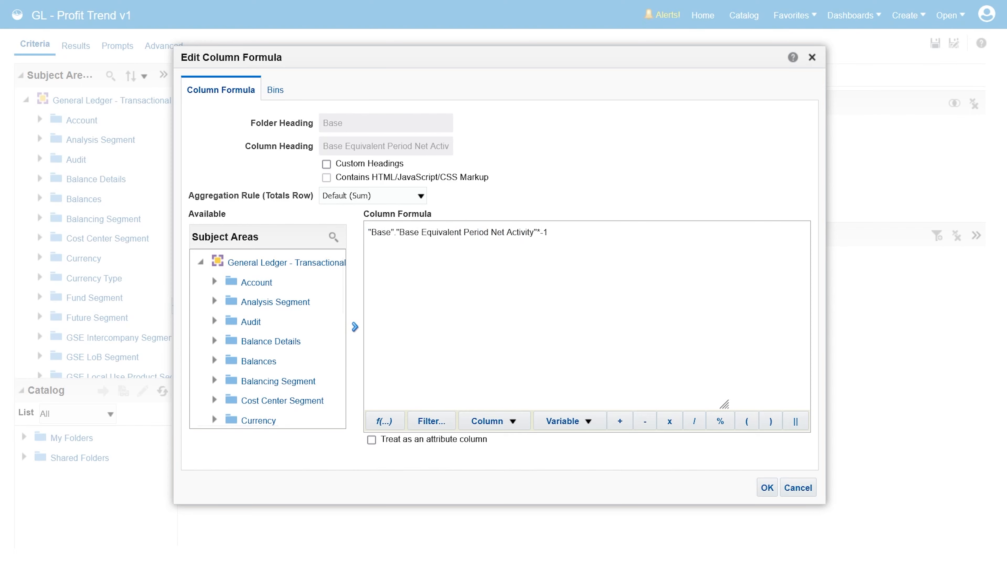
click(326, 163)
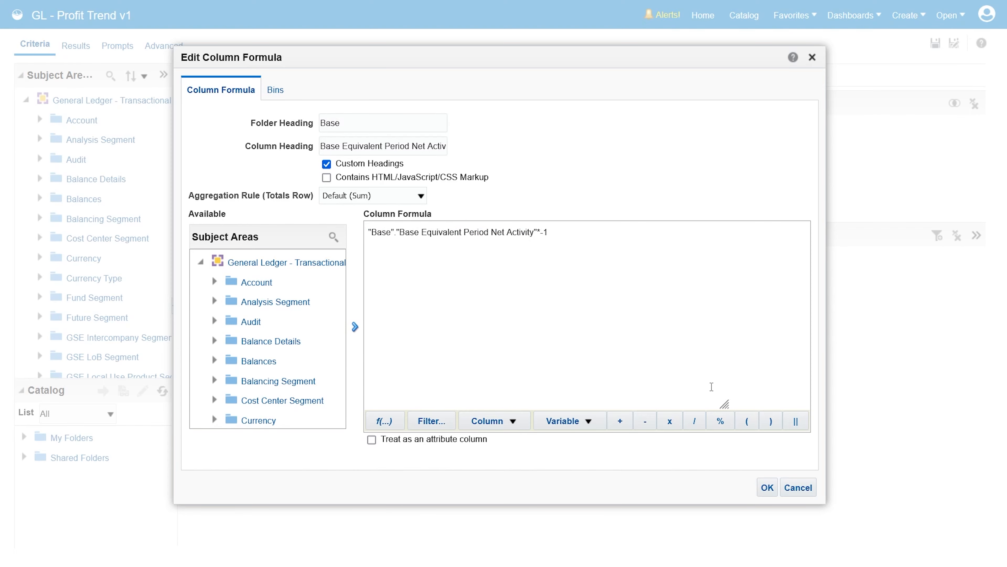
click(767, 487)
Step: Add a standard Line-Bar graph to the results and remove the pivot table from the compound layout
click(75, 46)
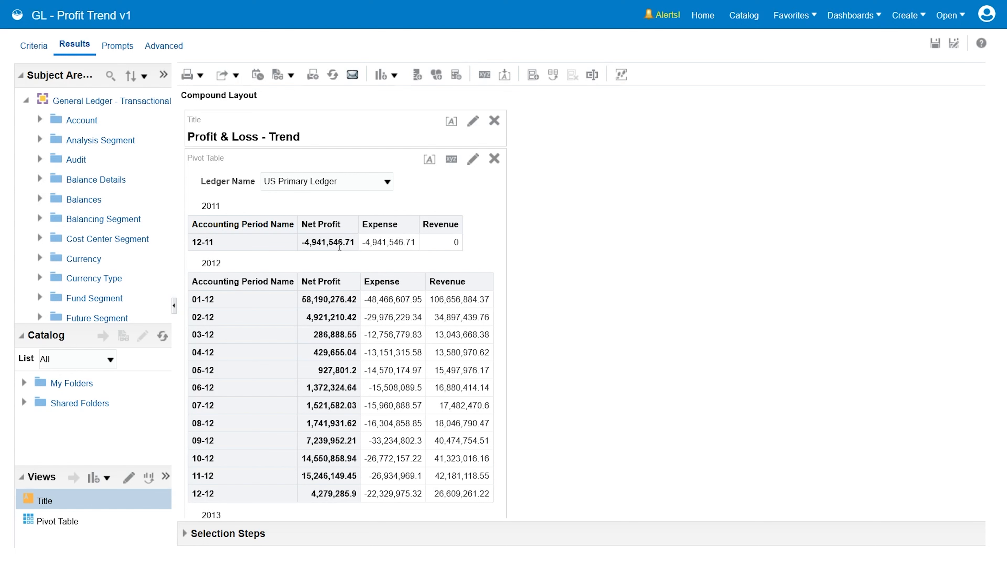
click(394, 75)
mouse_move(443, 316)
mouse_move(557, 182)
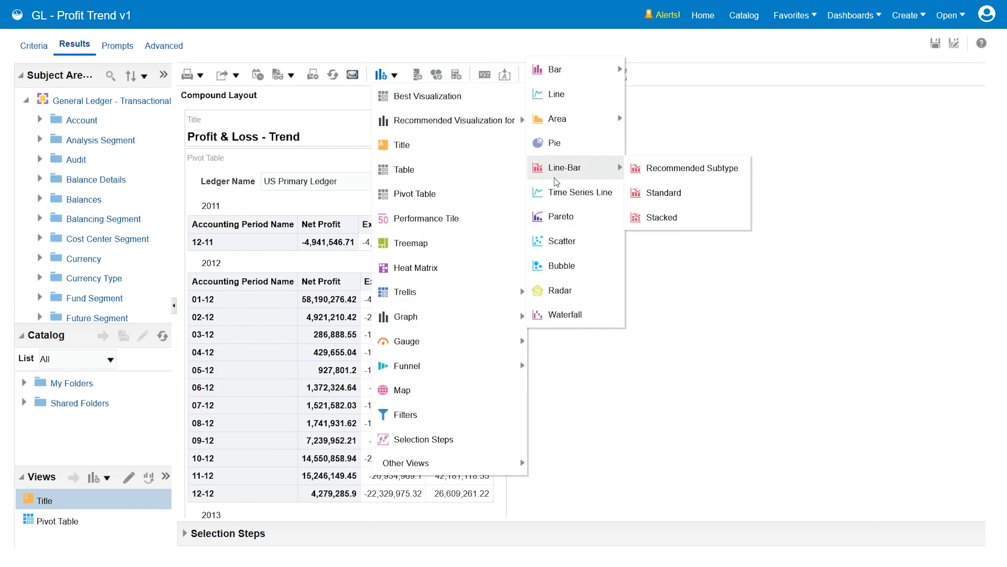
click(670, 193)
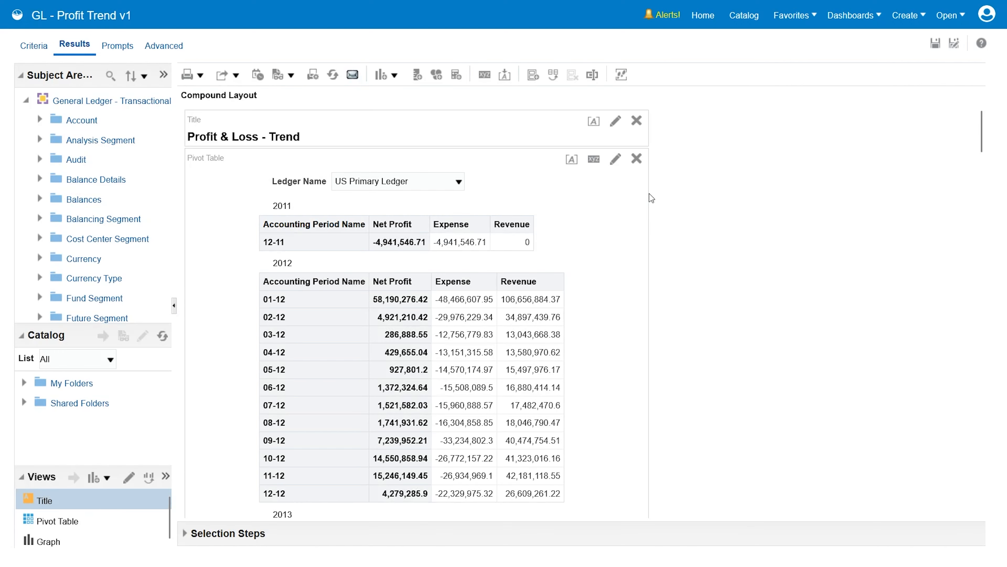
click(637, 158)
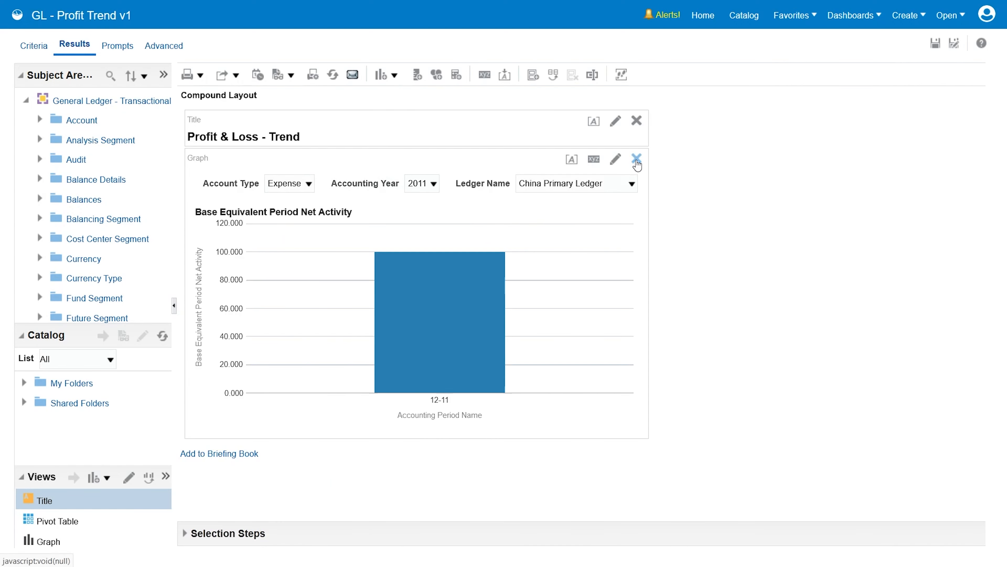
Step: Edit the graph so Account Type varies the color with a legend and Accounting Year is a section displayed as a slider
click(614, 162)
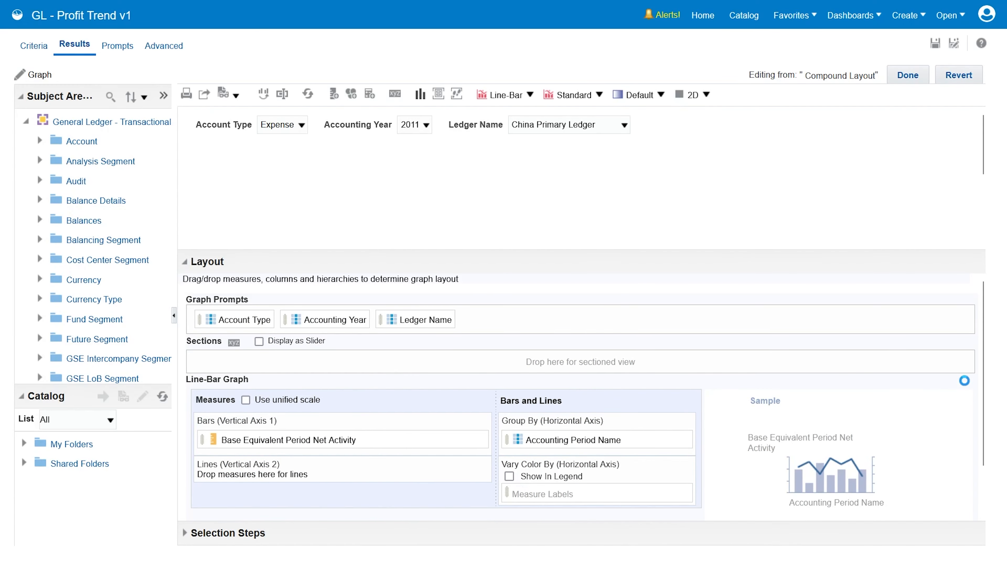
drag(981, 385, 980, 393)
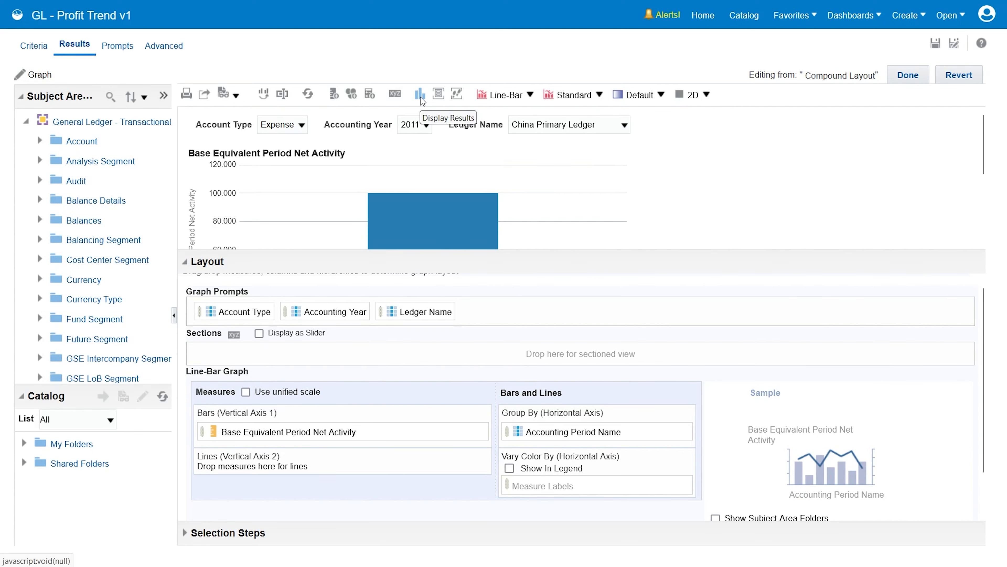
click(438, 94)
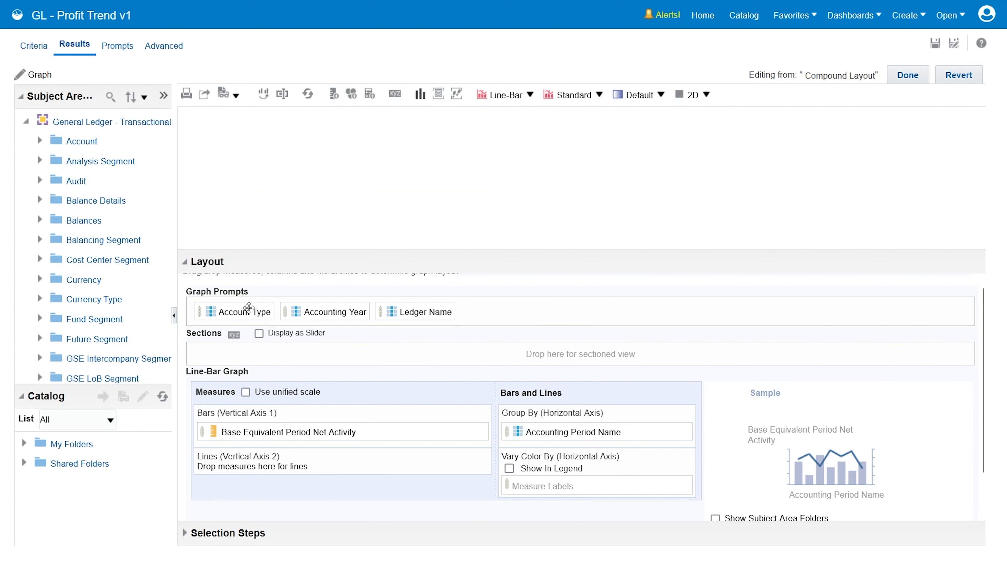
drag(249, 312, 511, 476)
drag(244, 312, 272, 343)
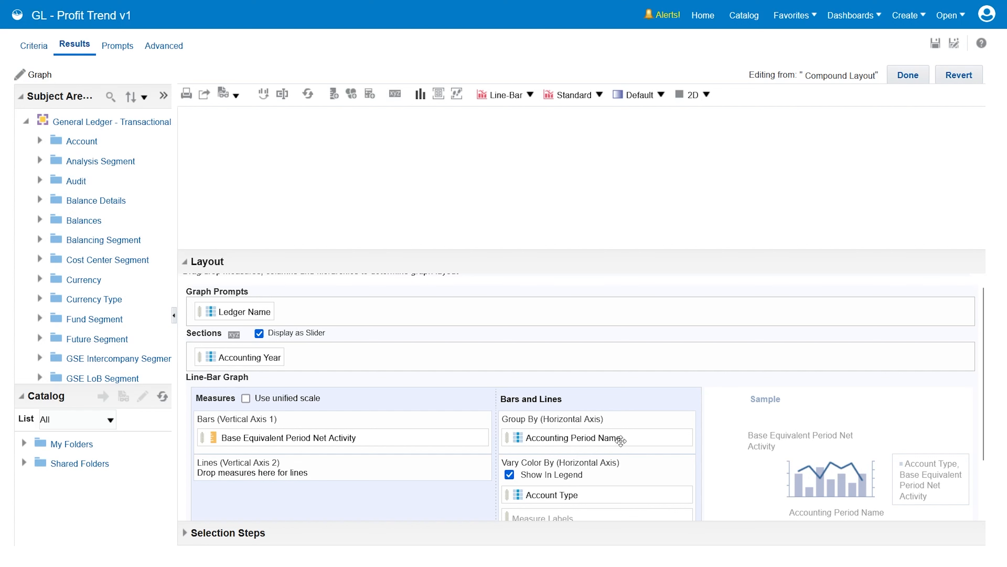
Step: Display the graph results without the layout area and select US Primary Ledger as the ledger name
scroll(978, 432, down, 2)
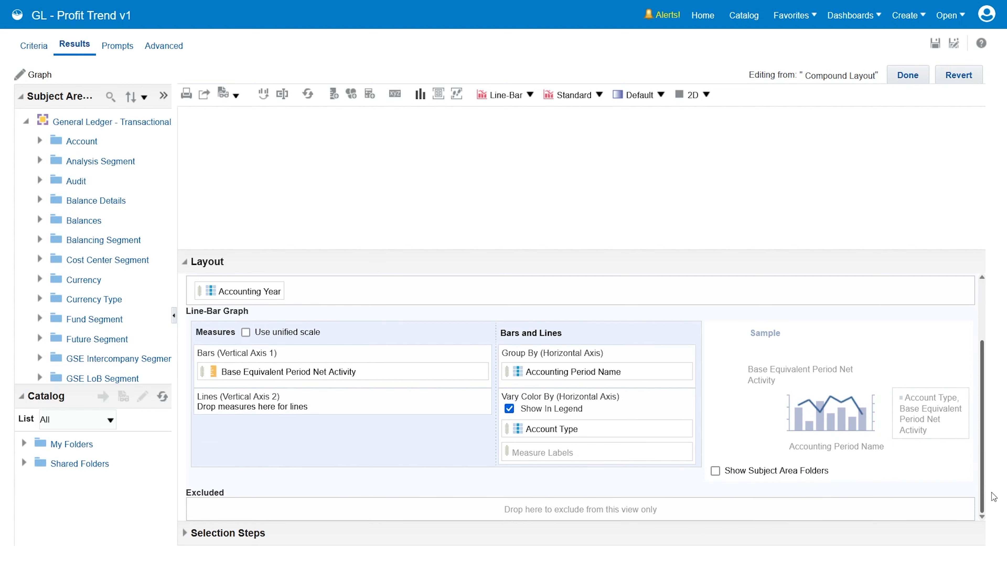
click(420, 95)
click(381, 125)
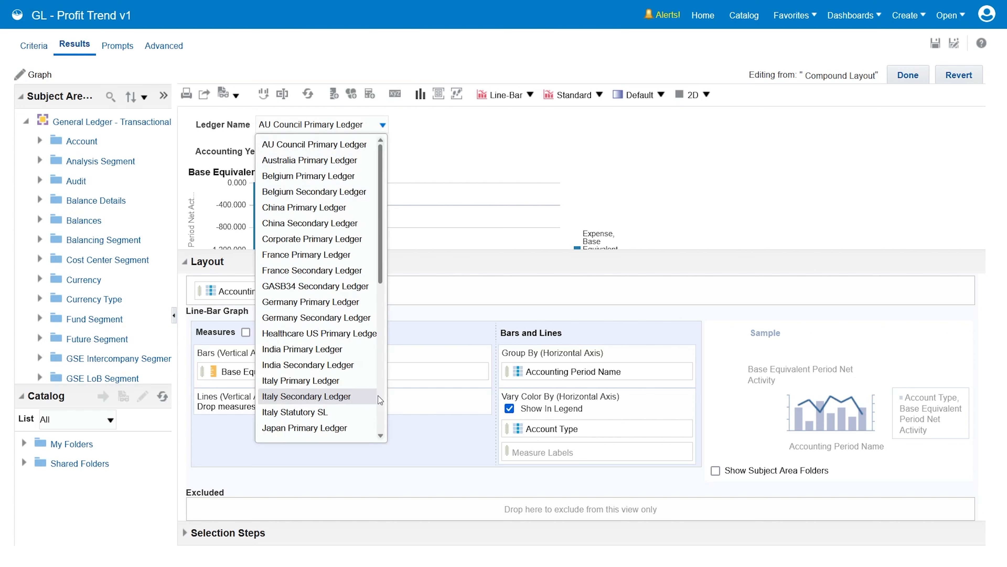
scroll(378, 400, down, 5)
click(377, 411)
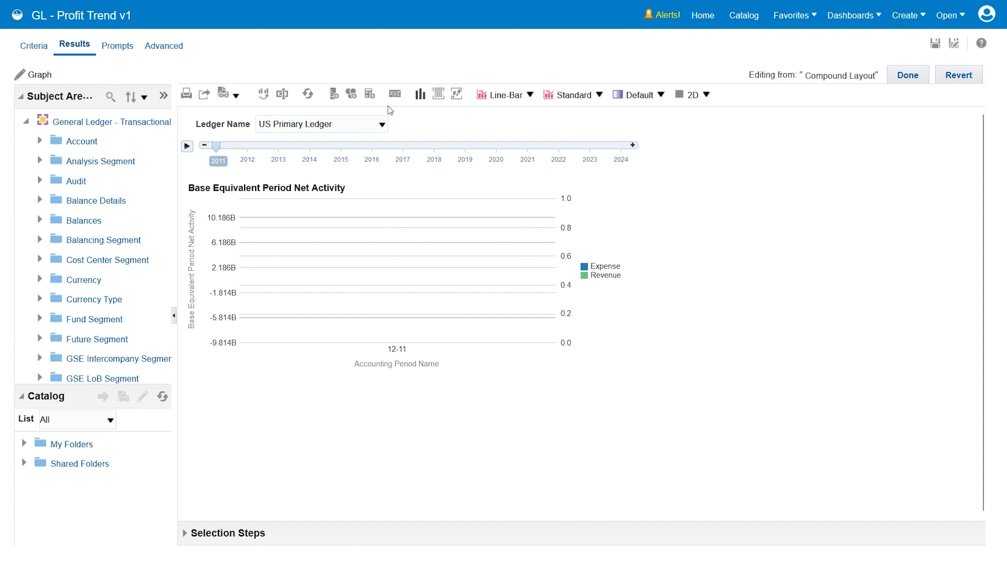
Step: Set the axis limits of the graph's Vertical Axis 1 to Zoom to data range
click(394, 95)
click(438, 175)
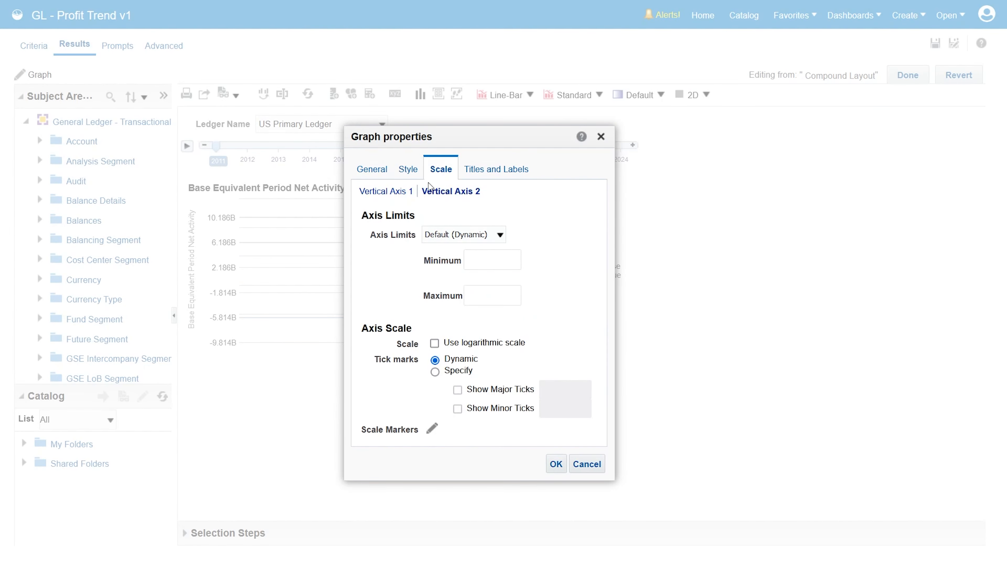
click(471, 235)
click(468, 281)
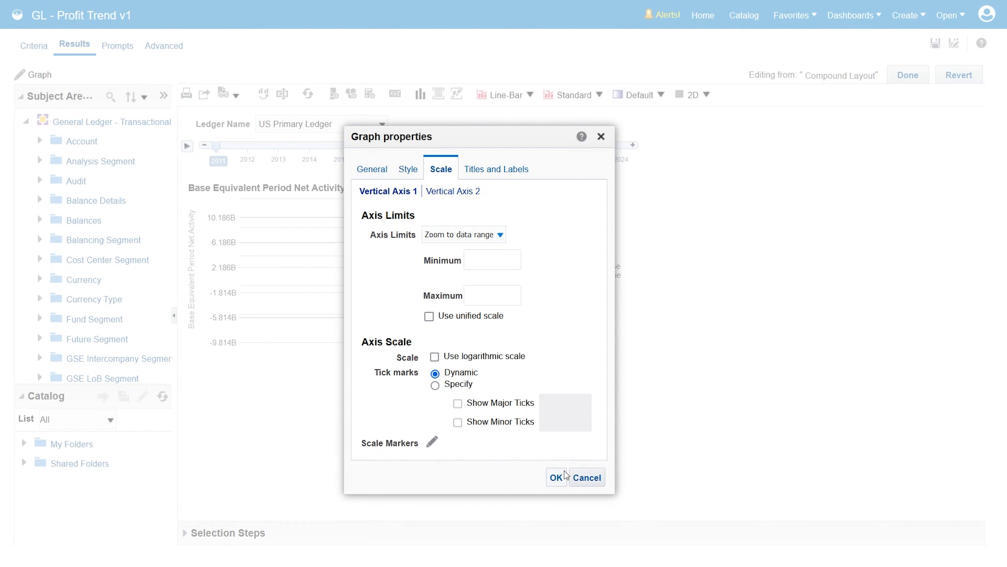
click(556, 478)
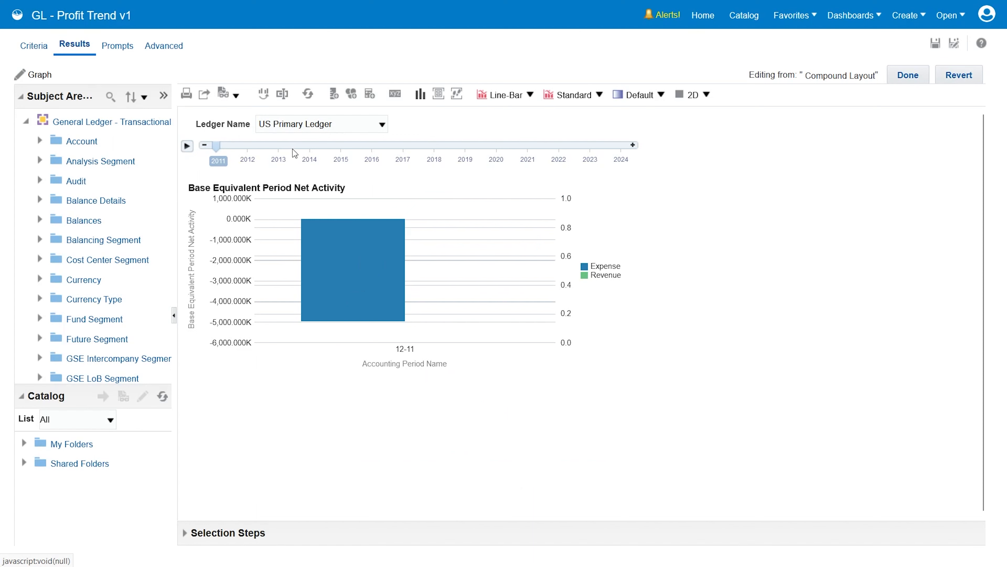
Step: Advance the graph's year slider to 2013, inspect the expense and revenue bars for period 01-13, and finish editing the graph
click(632, 146)
click(632, 146)
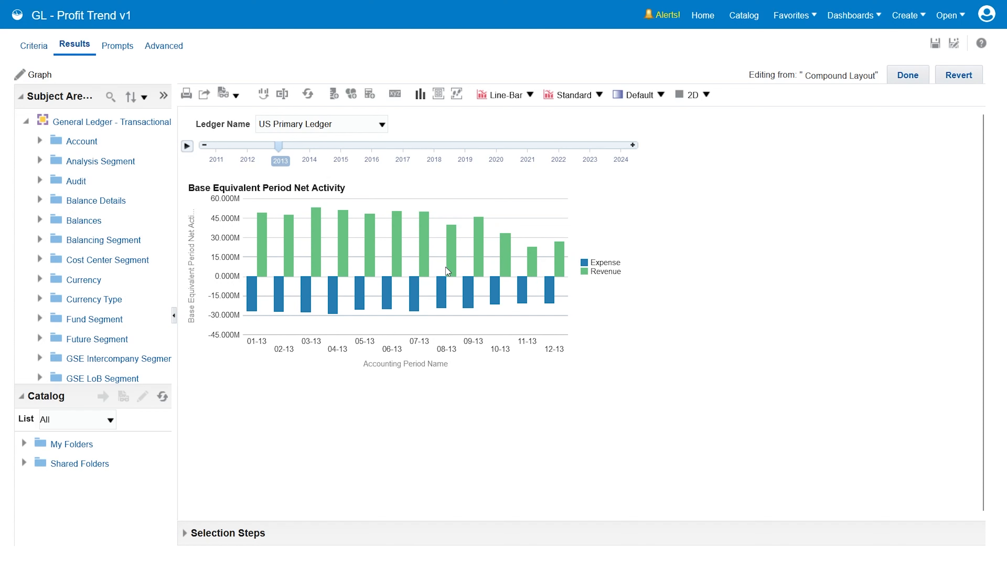
mouse_move(252, 305)
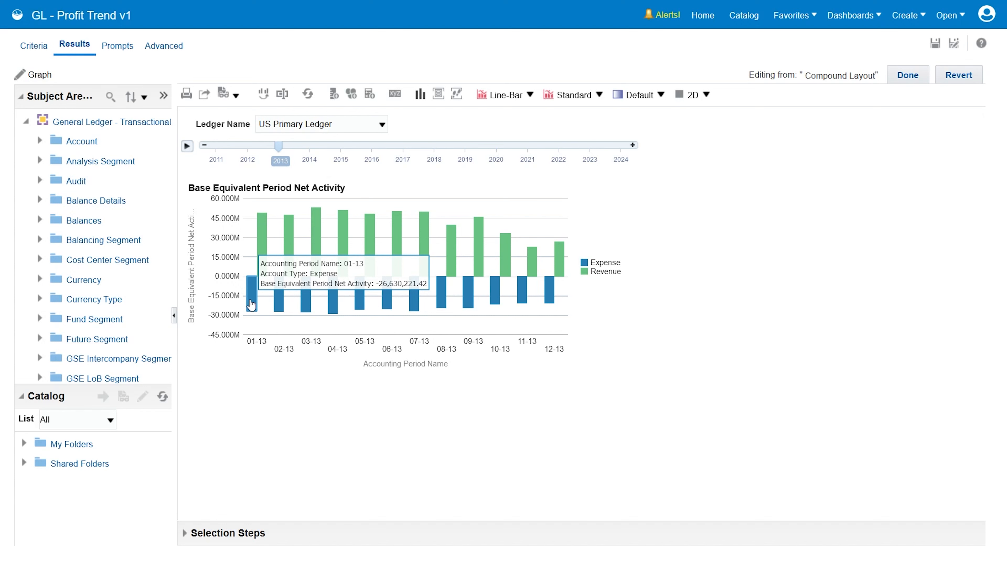
mouse_move(266, 278)
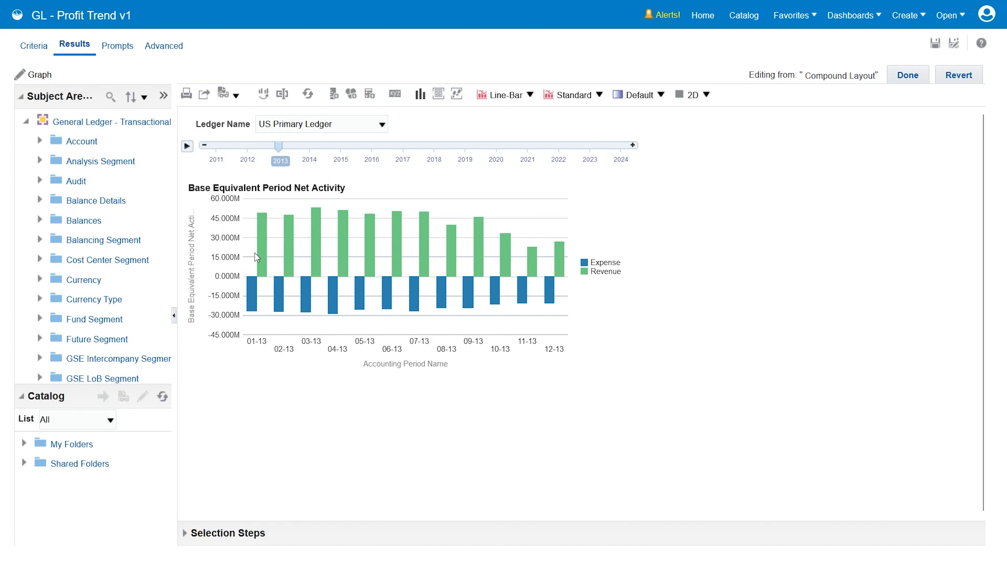
mouse_move(260, 231)
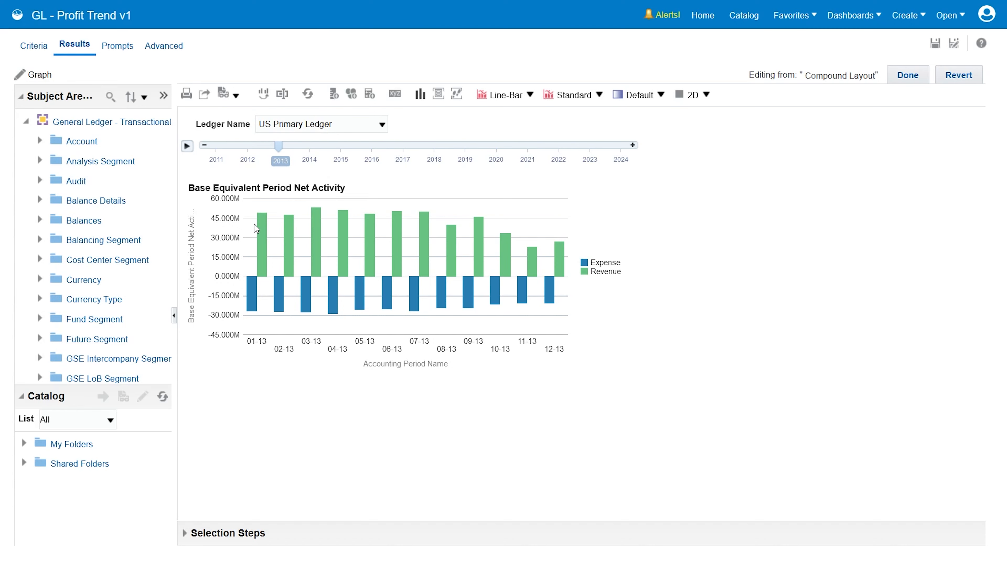
click(908, 75)
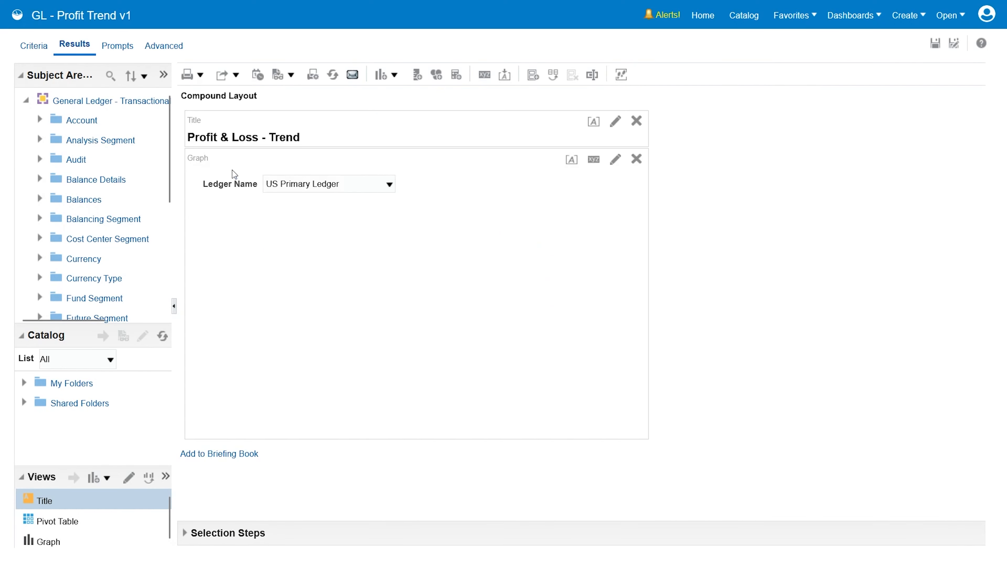
Step: Change the column heading of Base Equivalent Period Net Activity to Net Profit in the analysis criteria
click(35, 45)
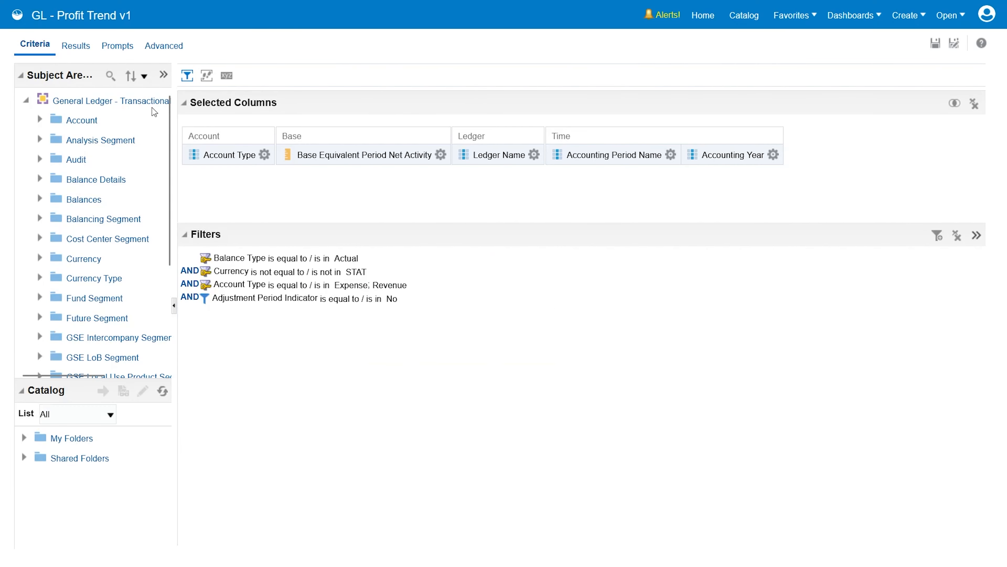
click(441, 154)
click(467, 196)
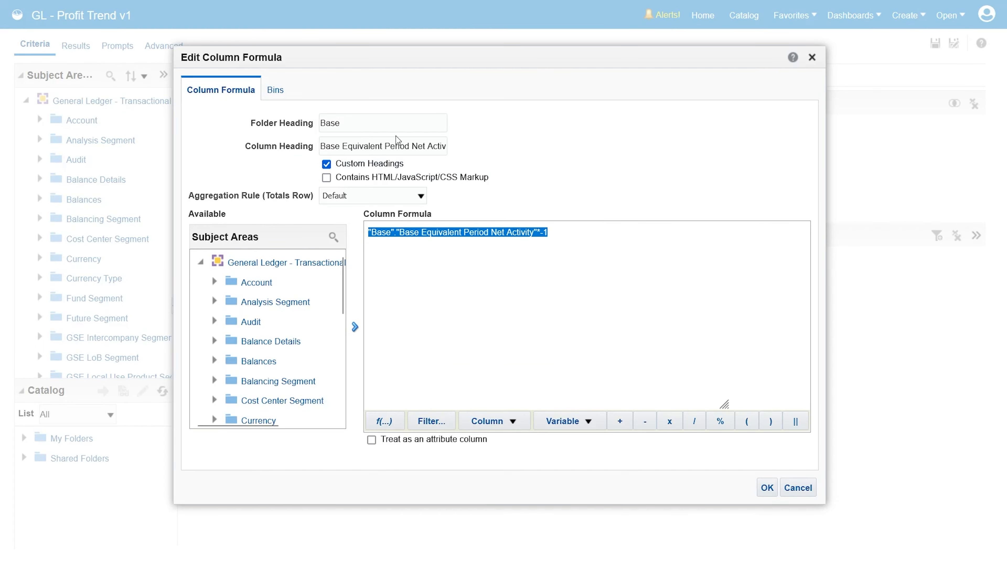
click(390, 145)
key(ctrl+a)
text(Nwr)
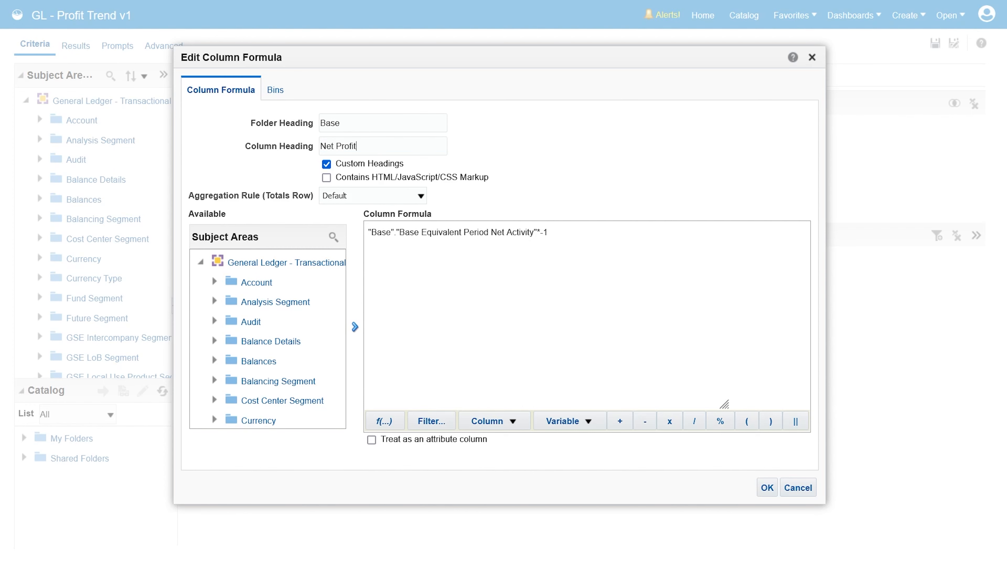
click(767, 488)
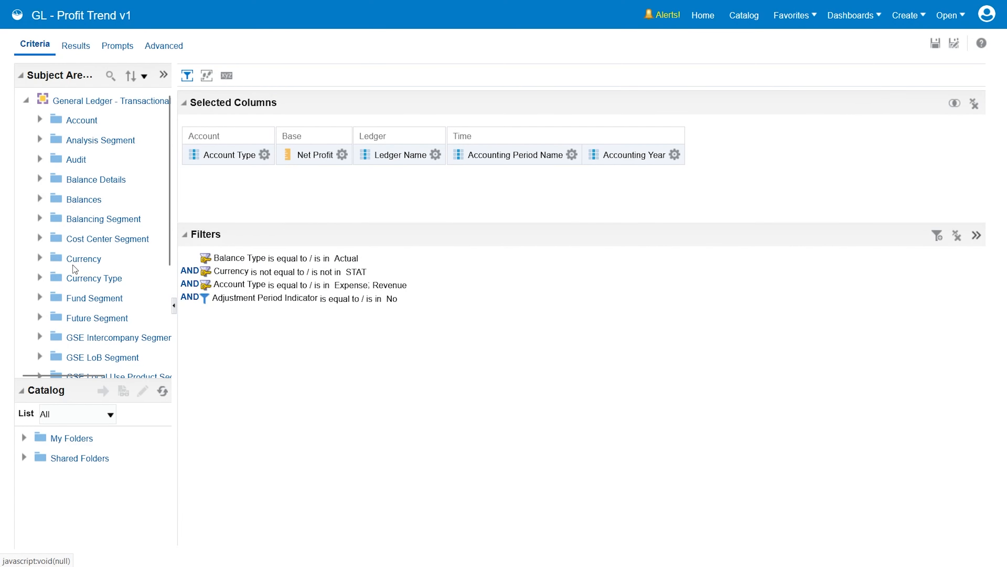
Step: Add the Base Equivalent Begin Balance measure from Balances > Base twice, placing both columns before Net Profit
click(53, 219)
double_click(133, 239)
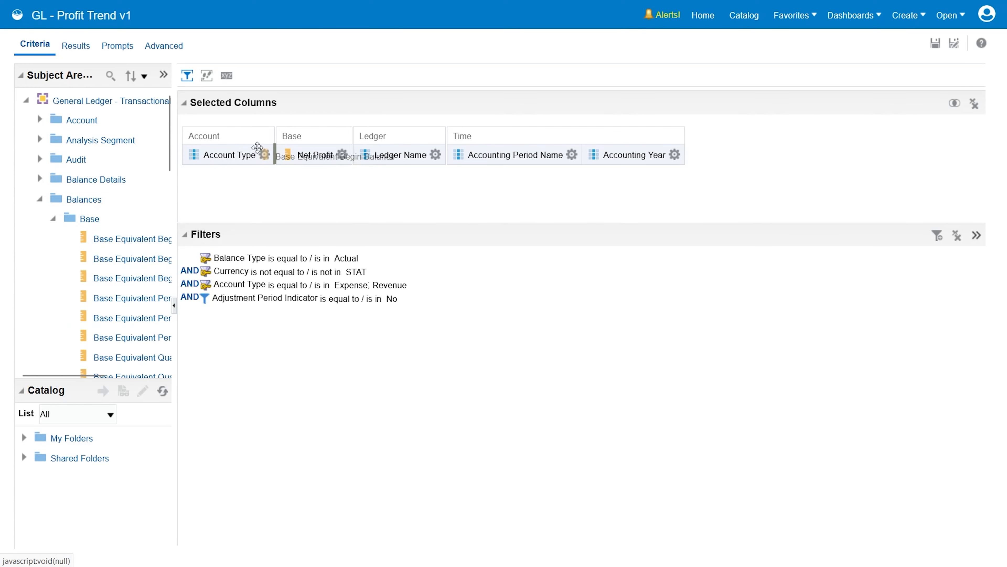
drag(136, 242, 276, 159)
Step: Replace the formula of the first Base Equivalent Begin Balance column with the Net Profit column's formula
click(425, 155)
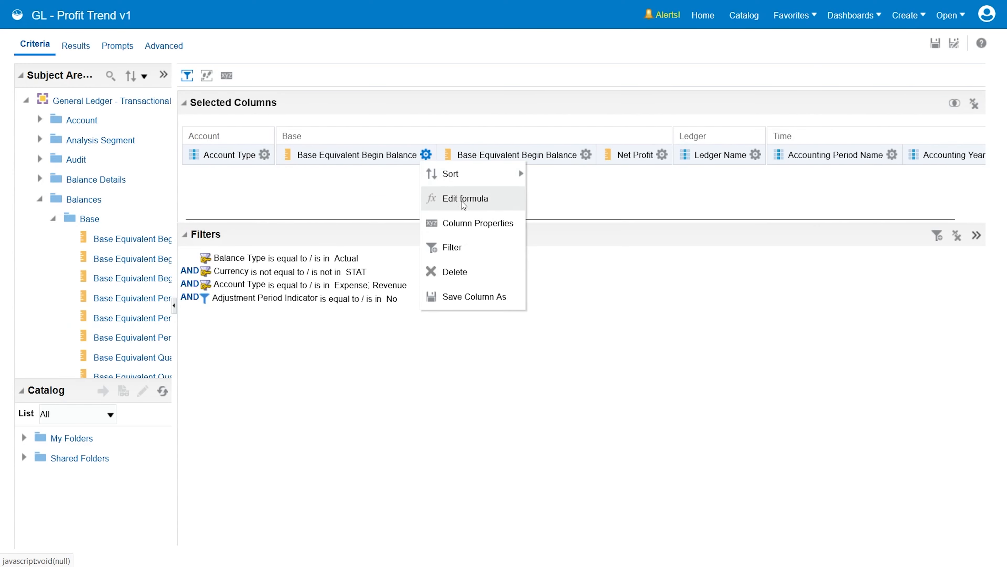
click(466, 196)
click(503, 420)
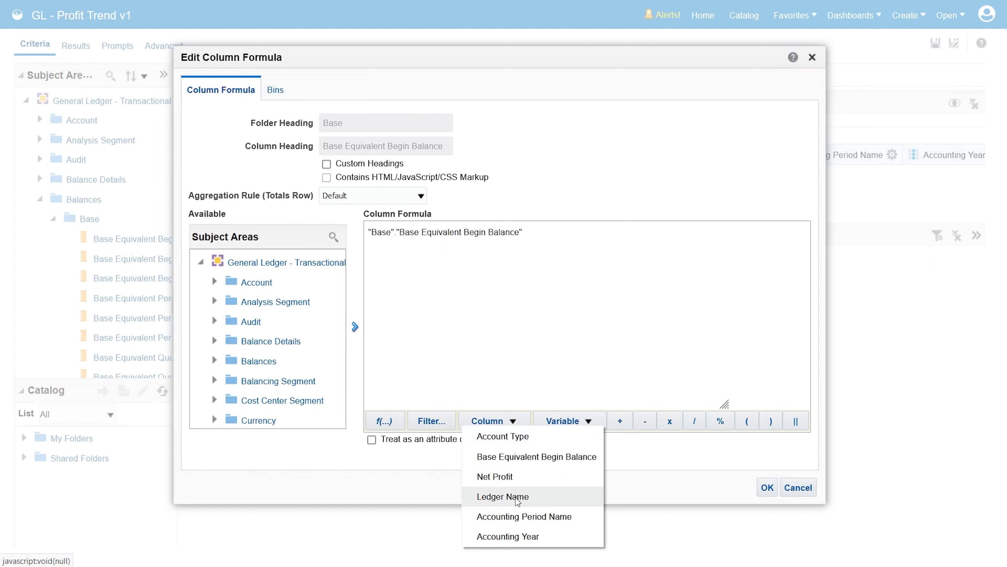
click(512, 478)
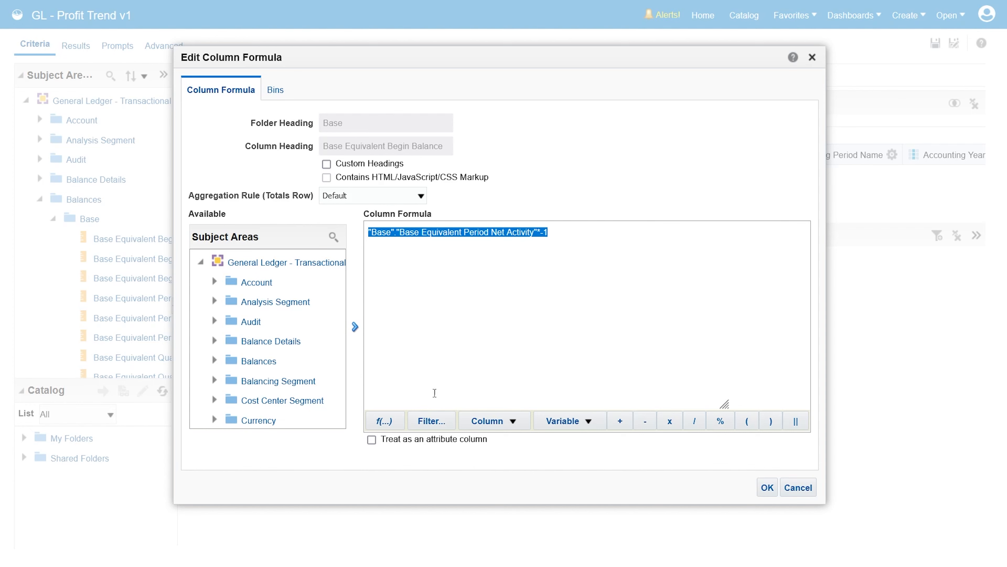
Step: Wrap the whole column formula in a filter where Account Type is equal to Revenue
click(428, 420)
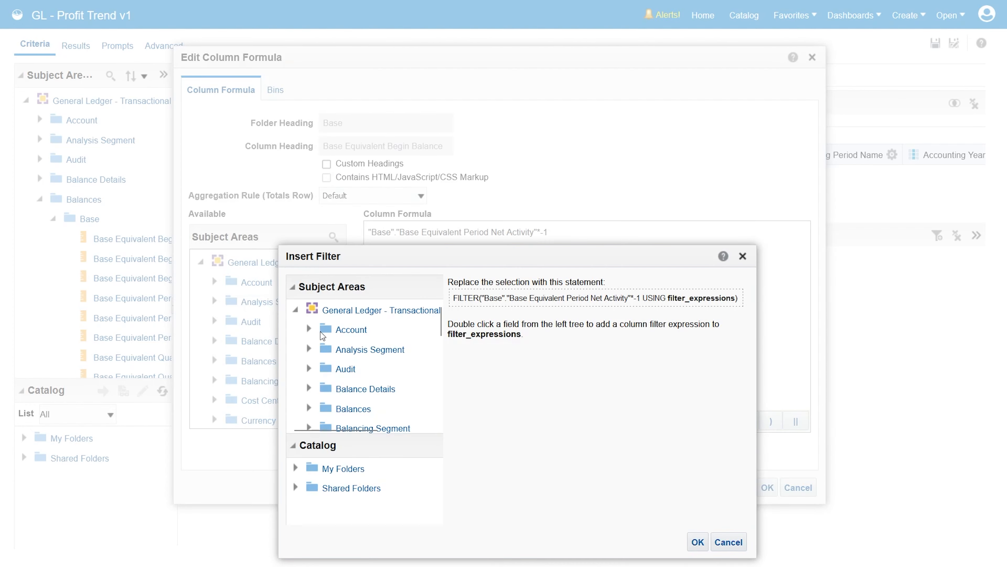
click(308, 328)
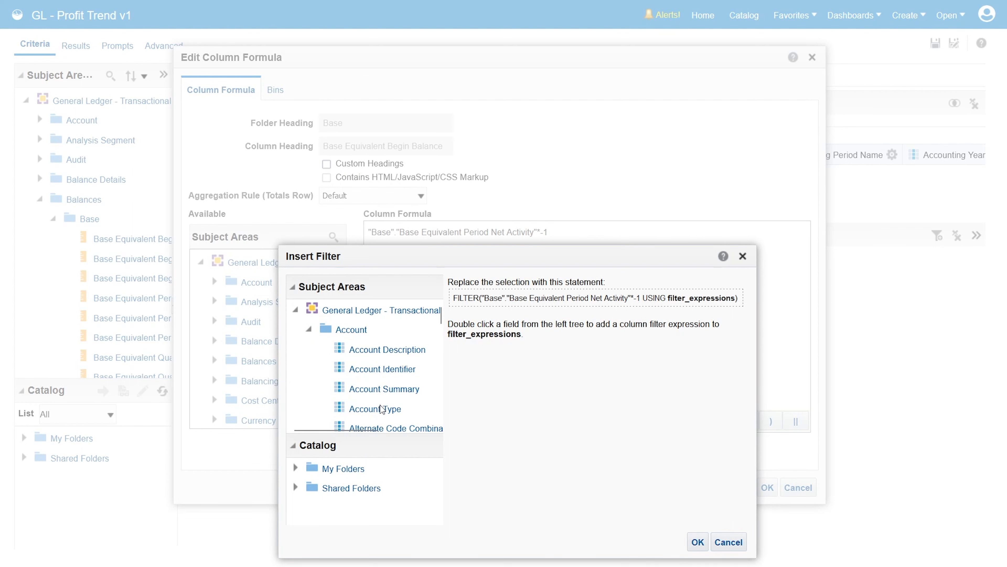
double_click(381, 408)
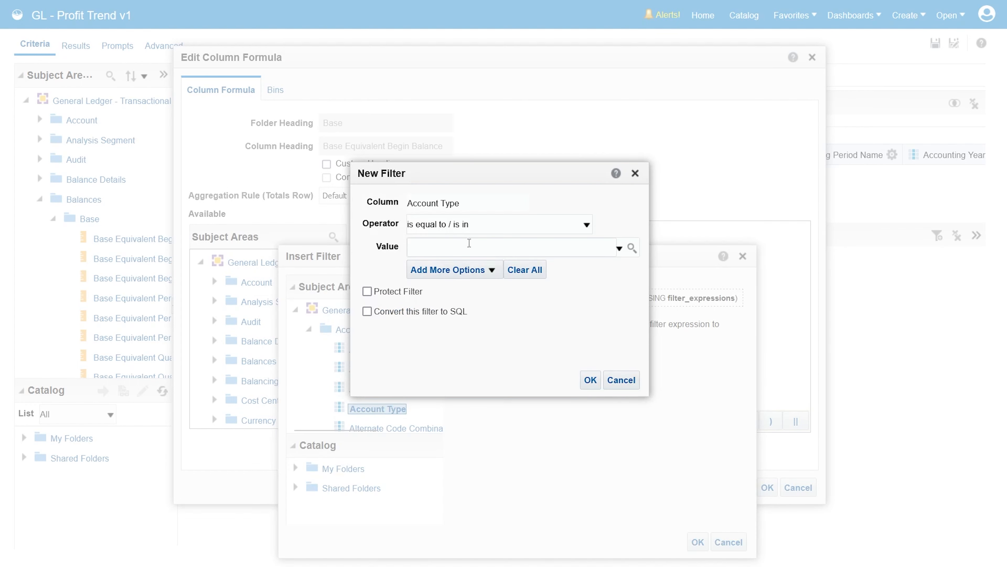
click(619, 249)
scroll(631, 344, down, 1)
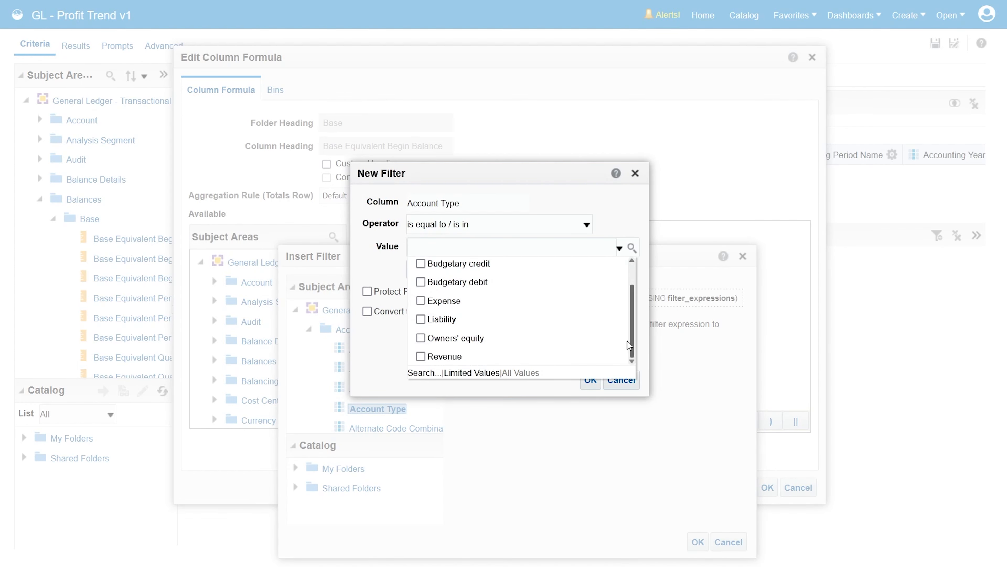
click(444, 356)
click(590, 380)
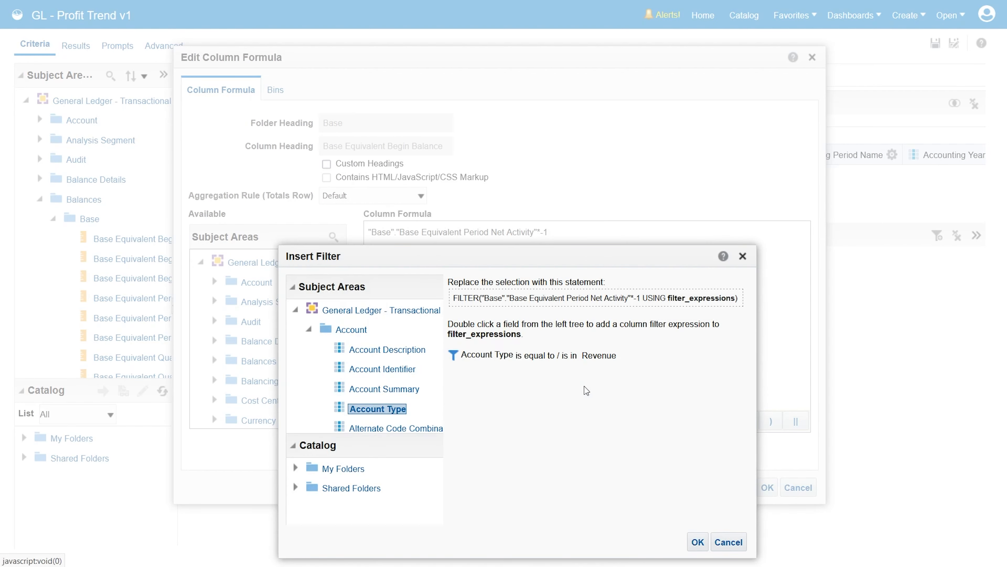
click(697, 542)
Step: Enable custom headings for the revenue-filtered column, name it Revenue, and accept the formula changes
click(326, 163)
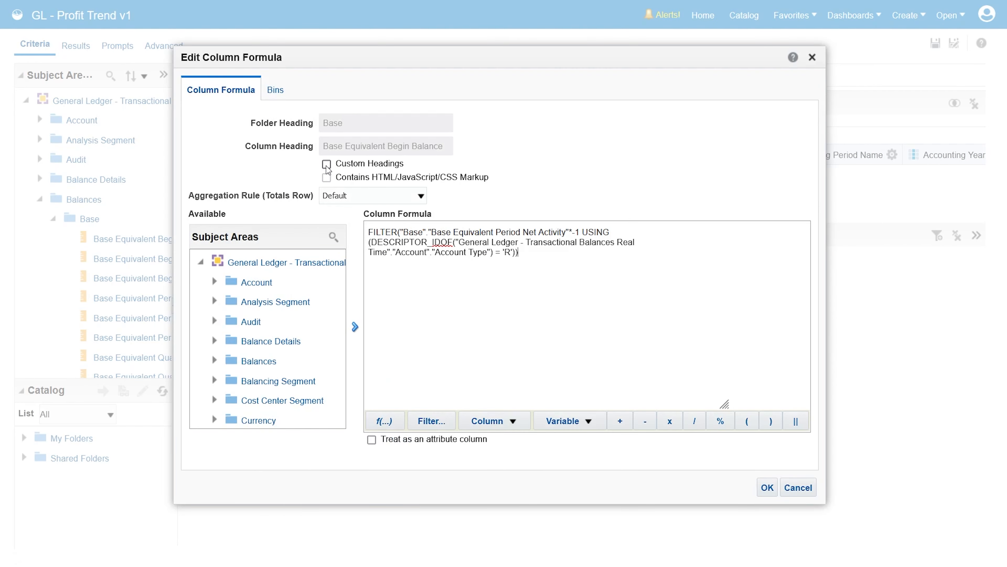
triple_click(333, 148)
text(Revenue)
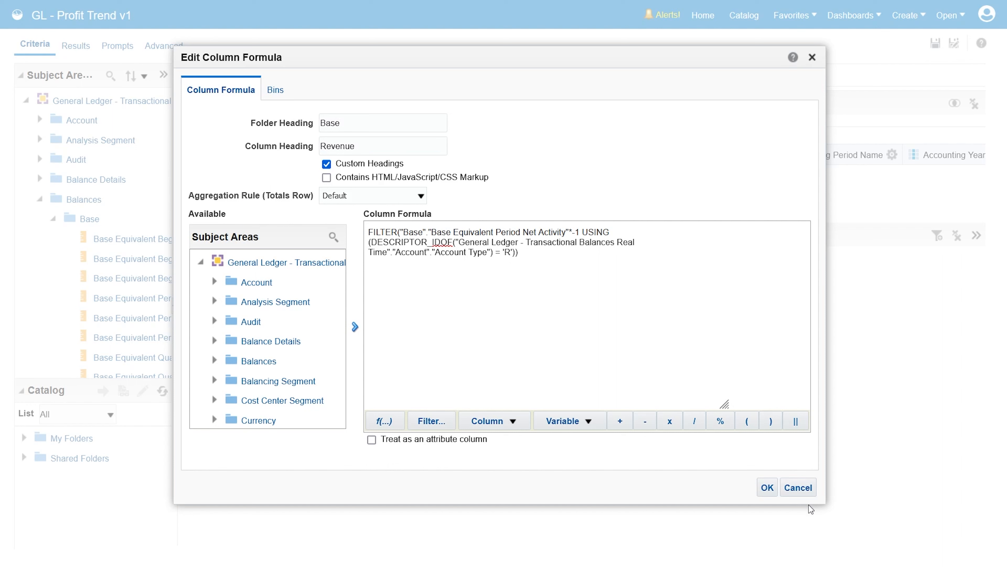
click(766, 486)
Step: Set the remaining Base Equivalent Begin Balance column's formula to "Base"."Base Equivalent Period Net Activity" without the -1 multiplier
click(500, 154)
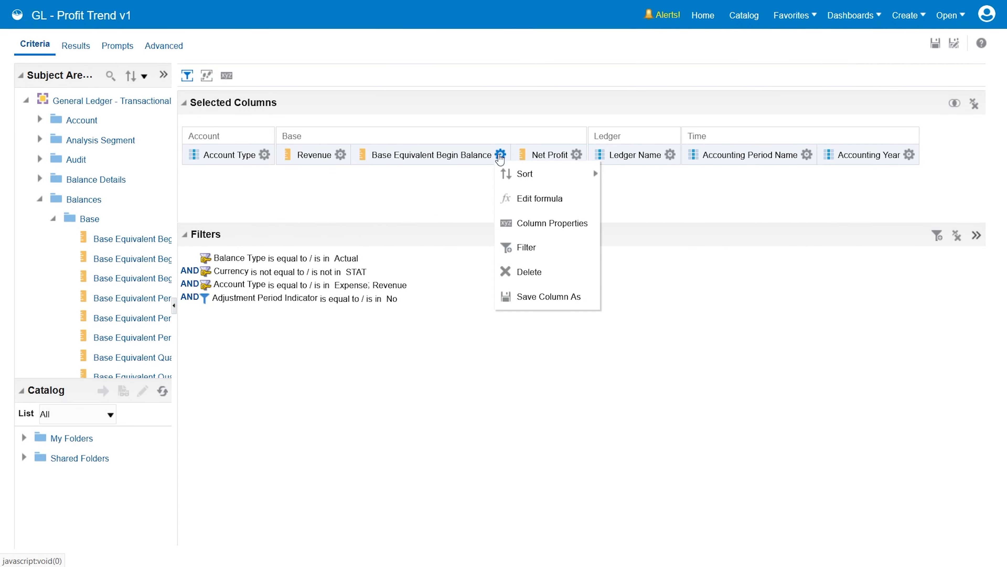
click(522, 198)
click(494, 421)
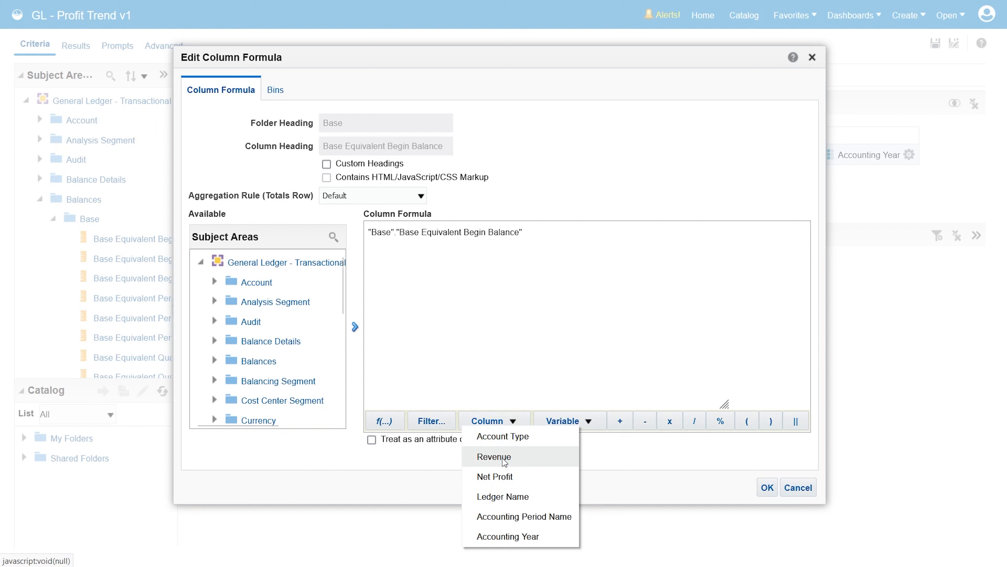
click(494, 456)
click(557, 235)
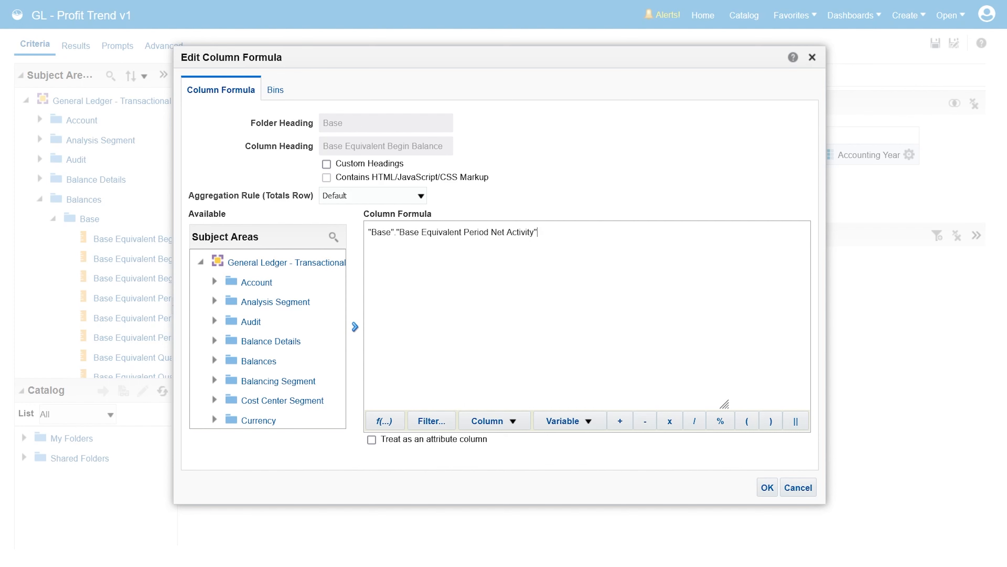
Step: Wrap the whole column formula in a filter where Account Type is equal to Expense
key(ctrl+a)
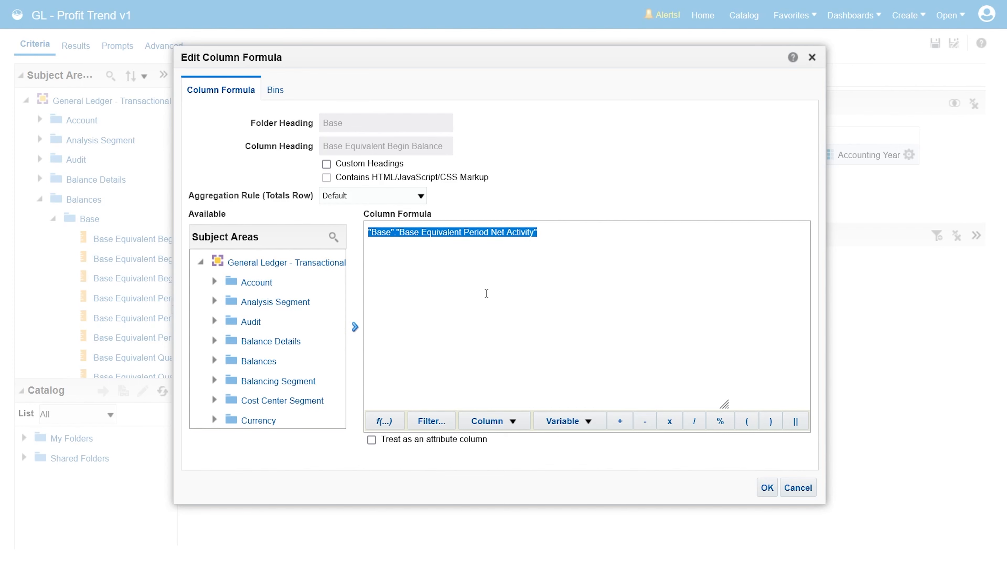
click(431, 421)
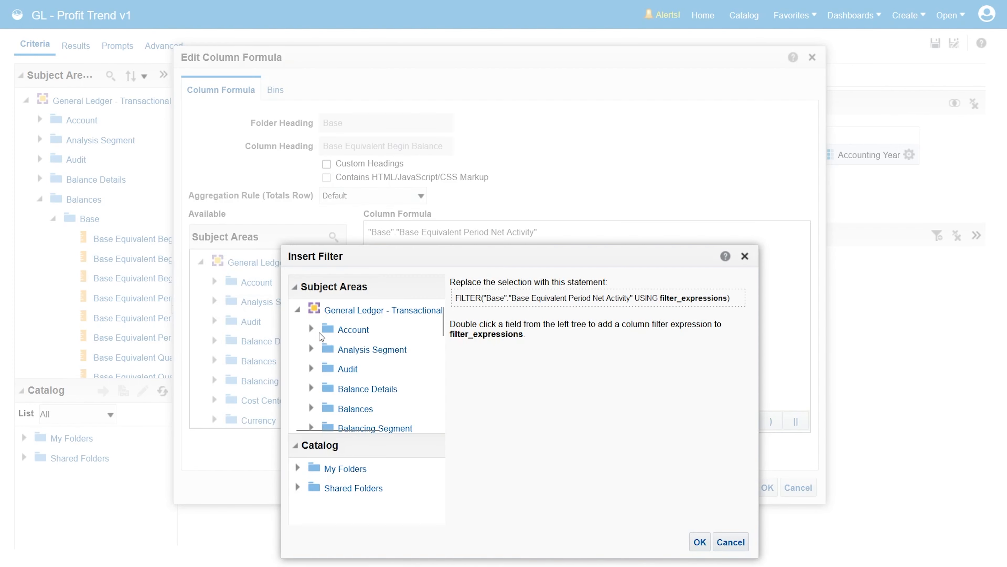
double_click(372, 410)
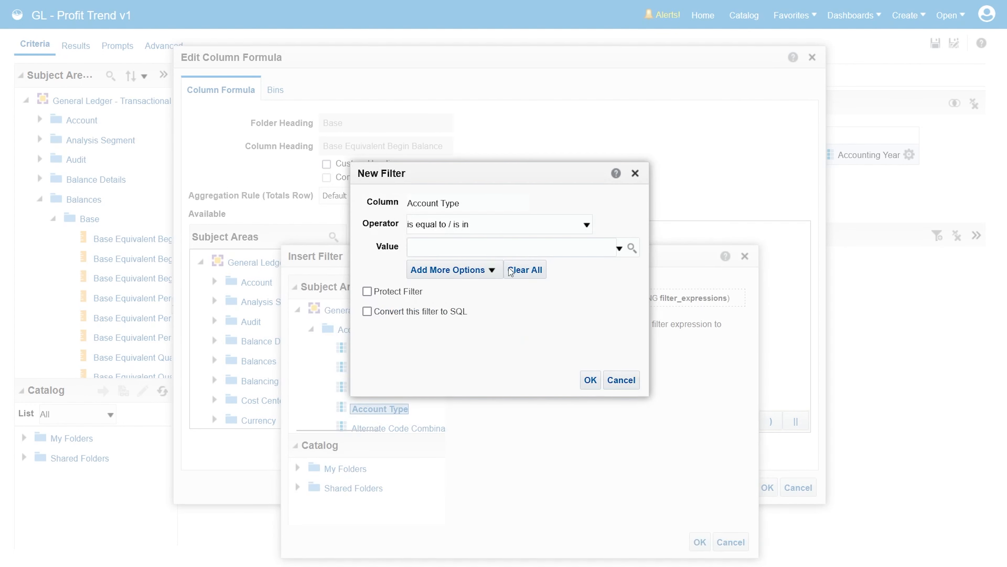
click(619, 247)
click(491, 323)
click(590, 380)
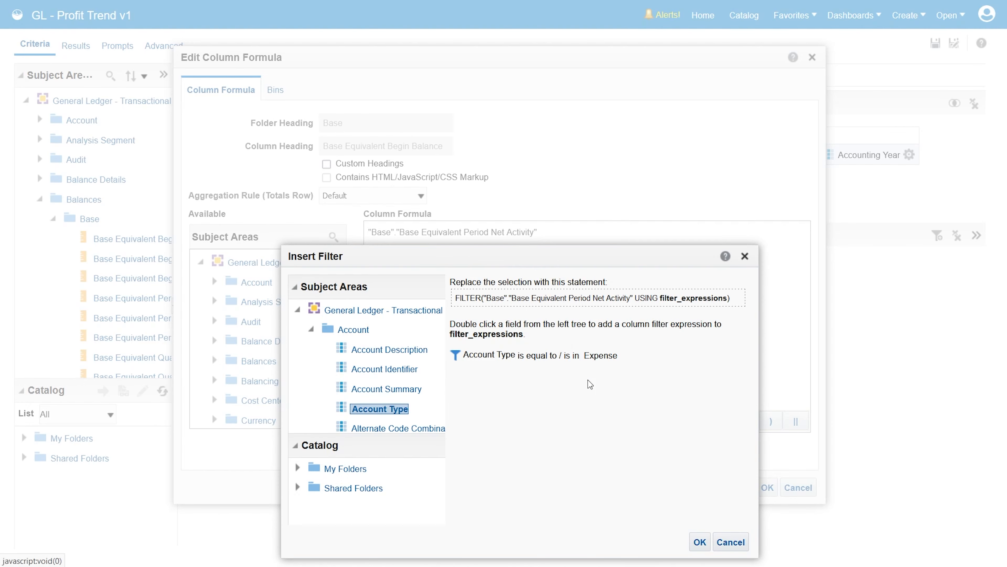
click(700, 542)
Step: Enable custom headings for the expense-filtered column and name it Expense
click(326, 164)
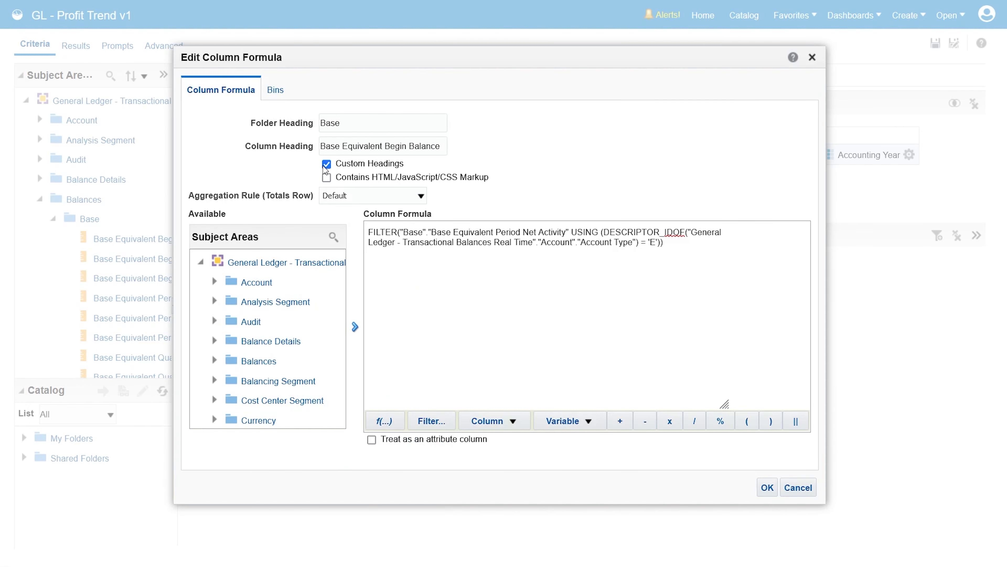
triple_click(339, 146)
text(Ex[emse)
key(BackSpace)
key(BackSpace)
key(BackSpace)
key(BackSpace)
key(BackSpace)
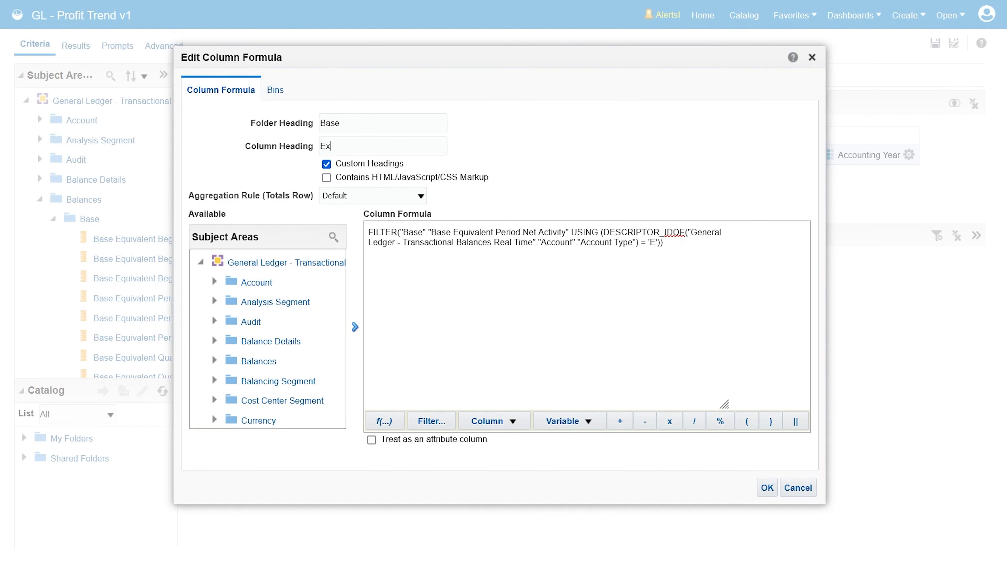
text(pense)
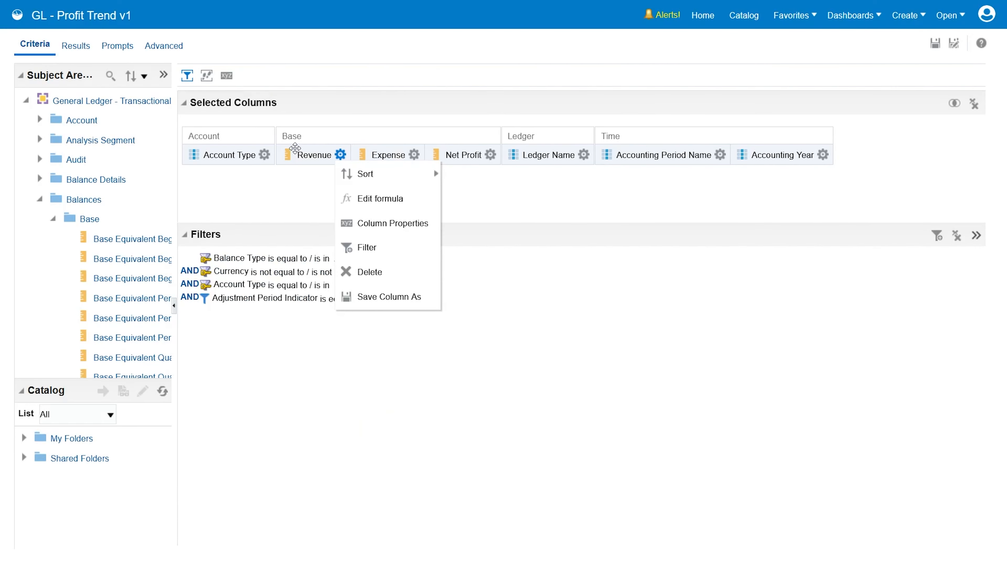
Step: Rearrange the graph layout with Revenue and Expense as bars, Net Profit as the line, and Account Type excluded
click(76, 46)
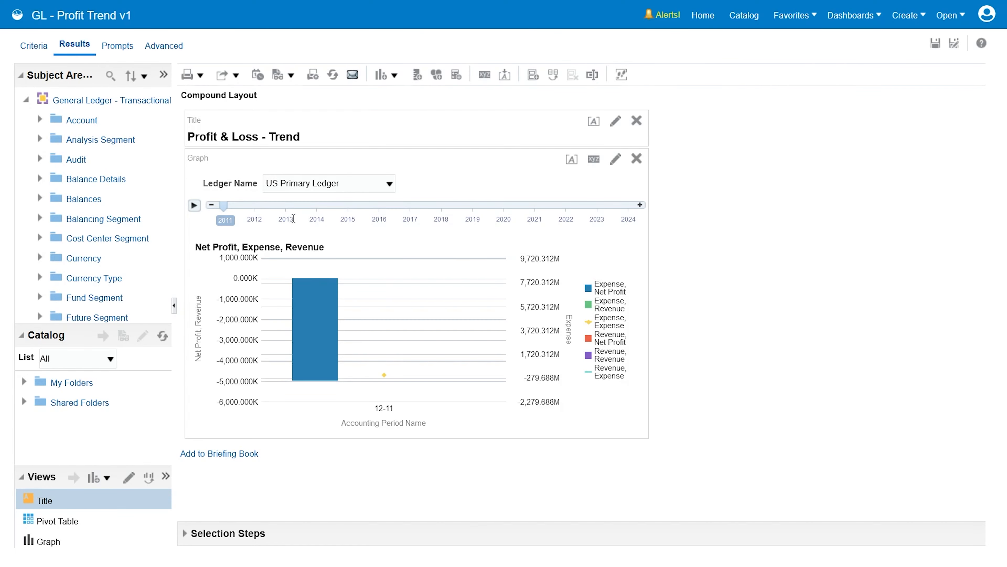
click(615, 159)
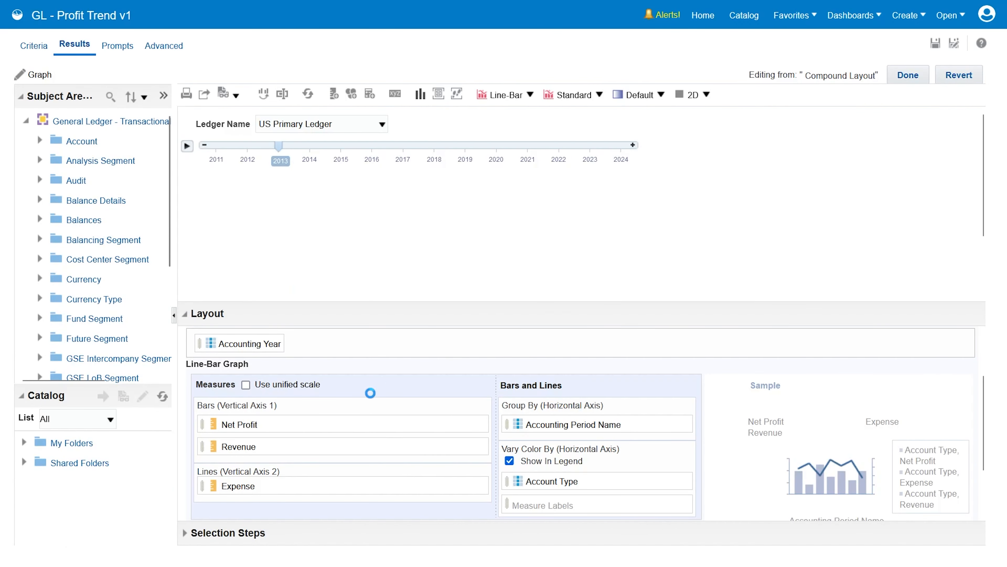
drag(247, 491, 272, 410)
drag(561, 406, 410, 505)
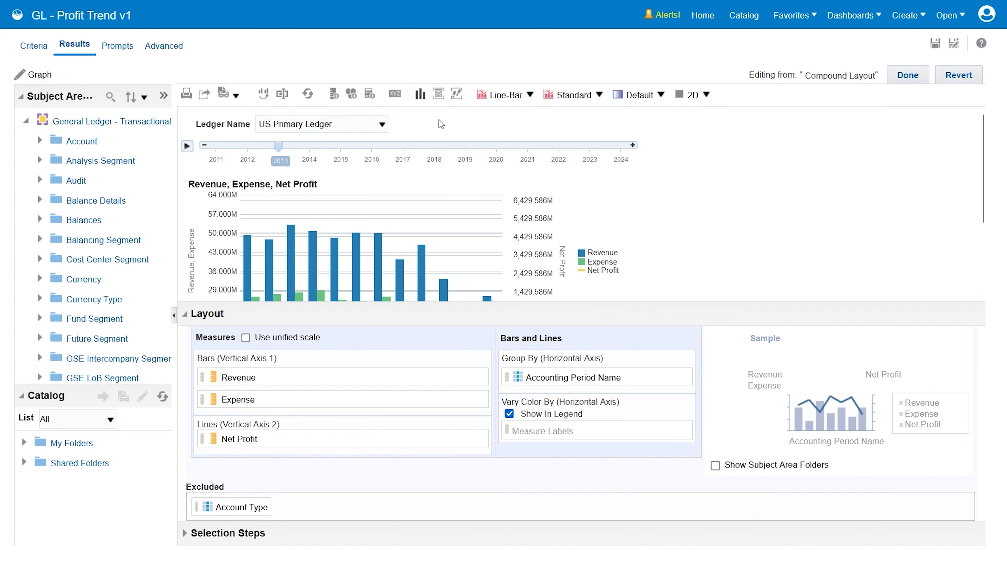
click(439, 94)
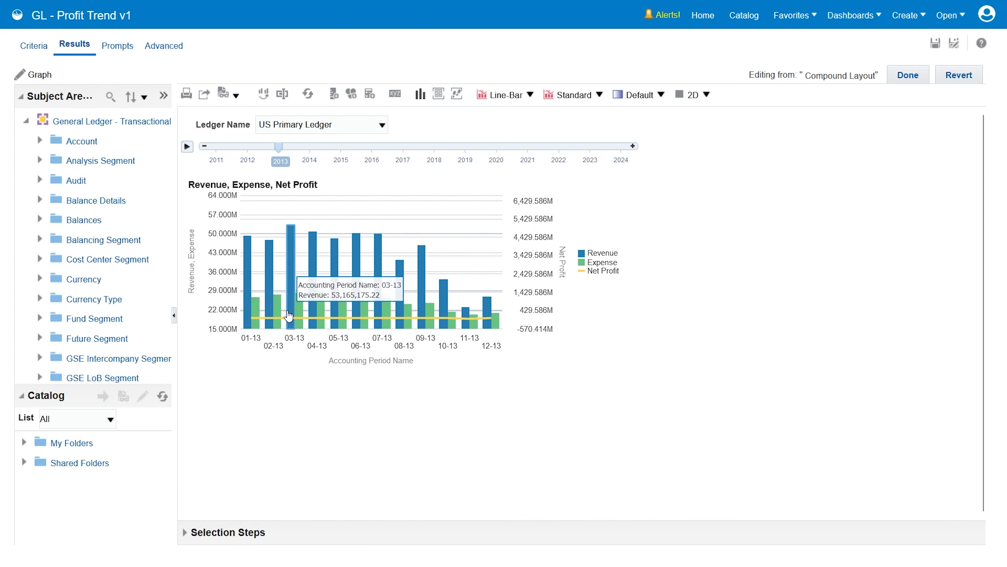
Step: Change the axis limits option for Vertical Axis 2 so its scale fits the net profit values
mouse_move(464, 325)
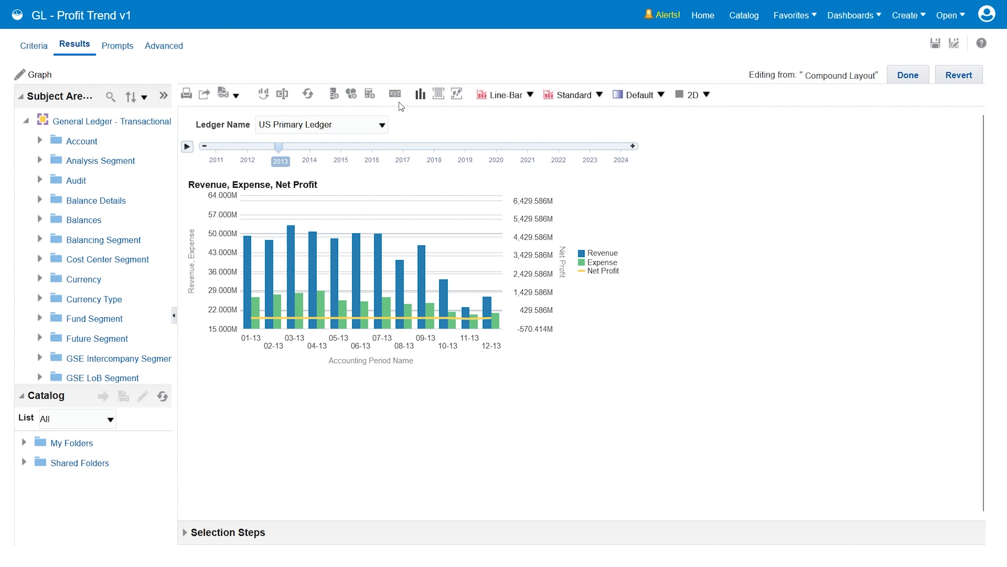
click(395, 93)
click(441, 169)
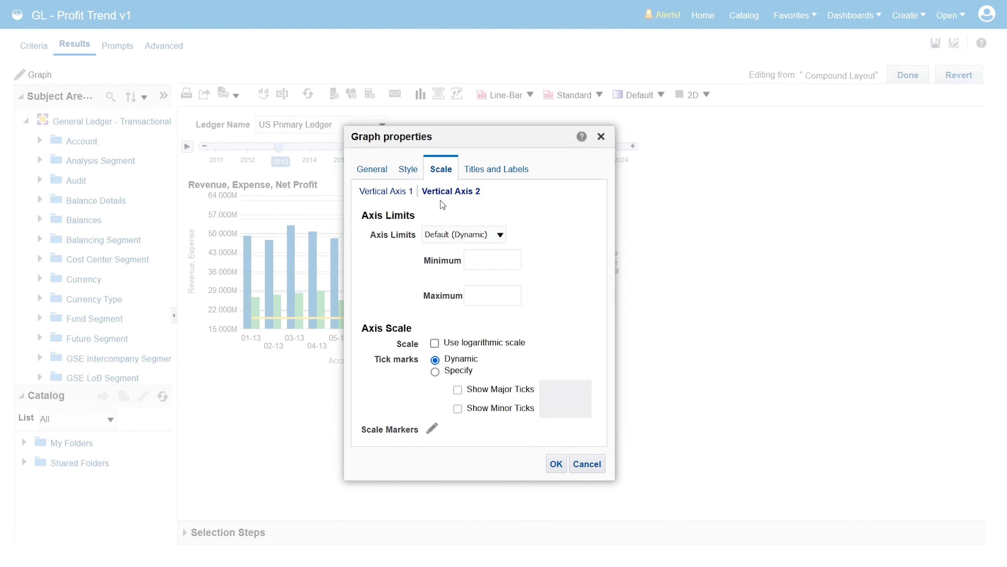
click(486, 238)
click(479, 282)
click(556, 464)
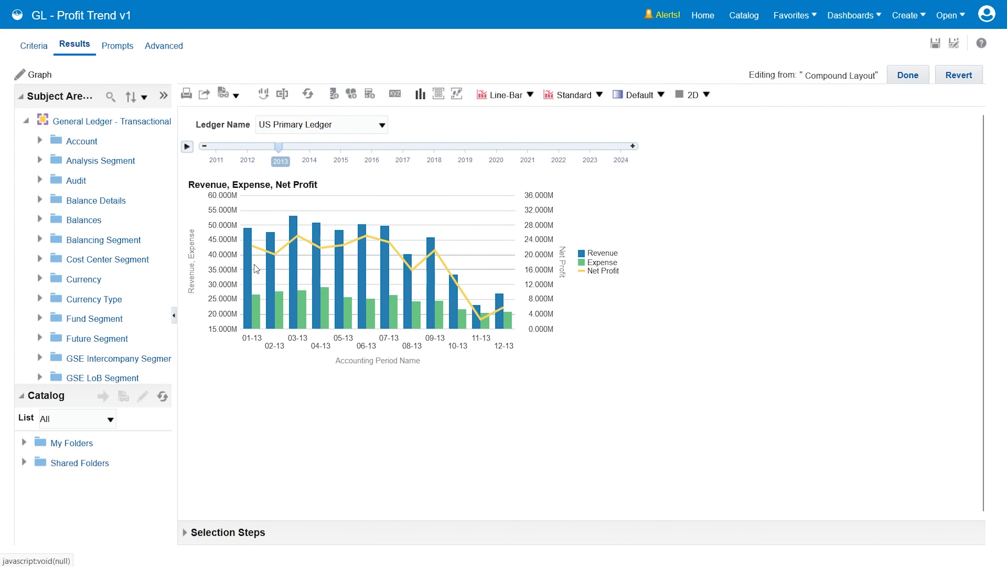
Step: Check the graph for 2014 and 2015, finish editing it, and show year 2013 in the compound layout
mouse_move(277, 257)
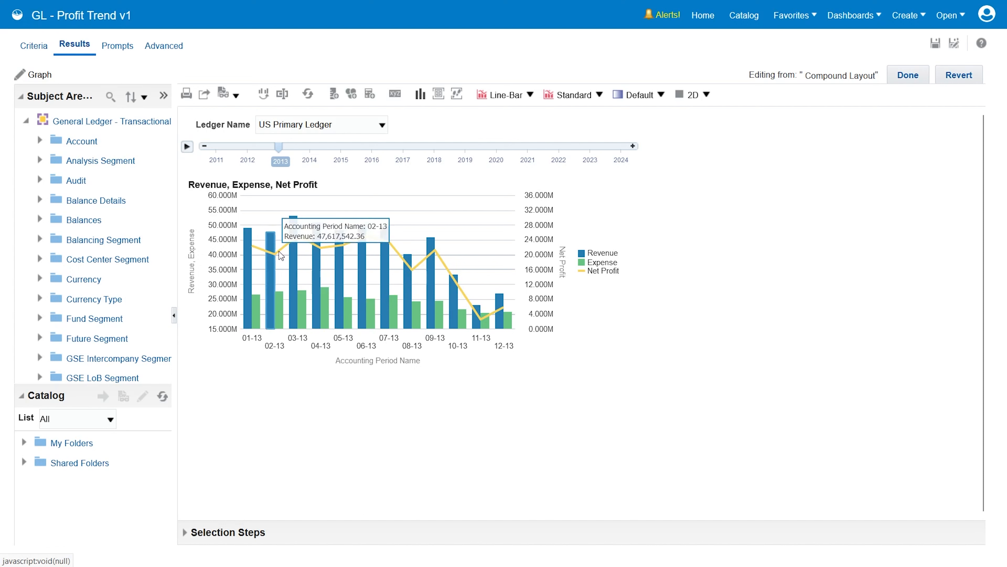
click(633, 146)
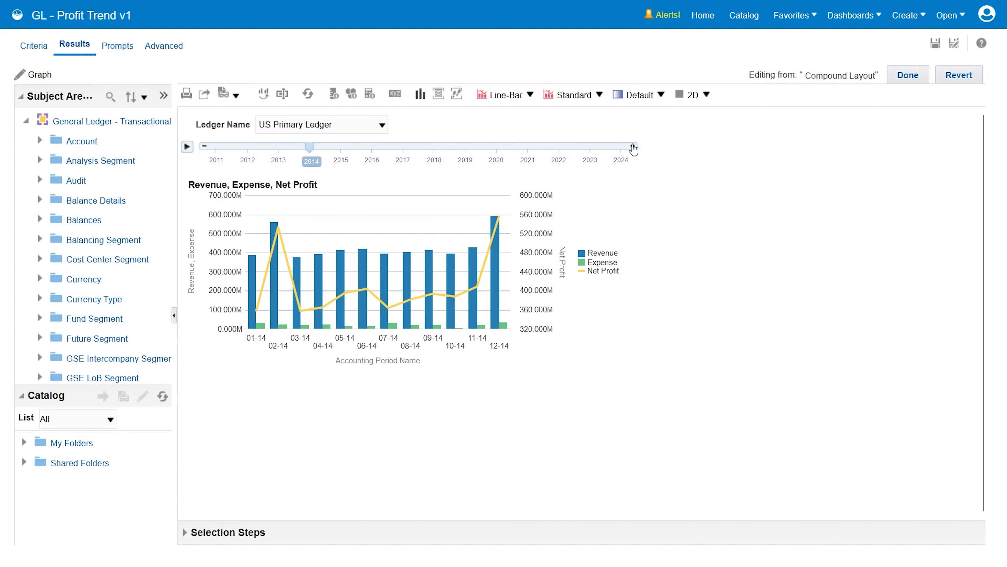
click(633, 146)
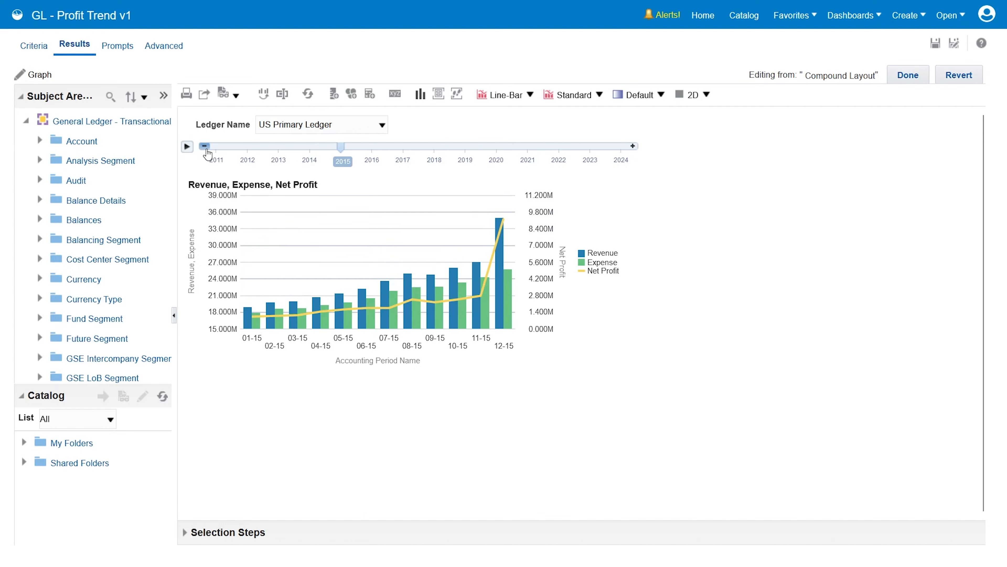
click(895, 76)
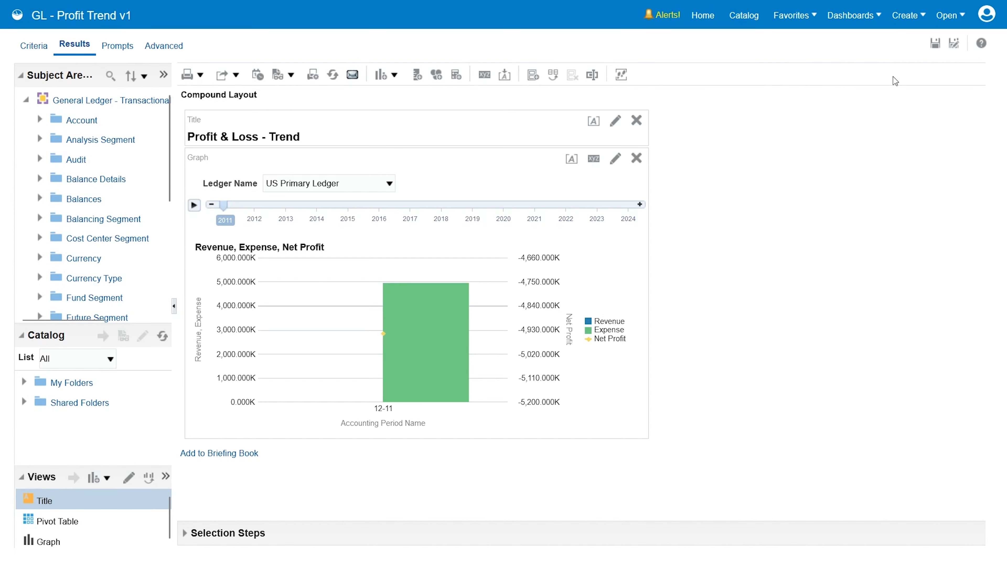
click(639, 204)
click(640, 204)
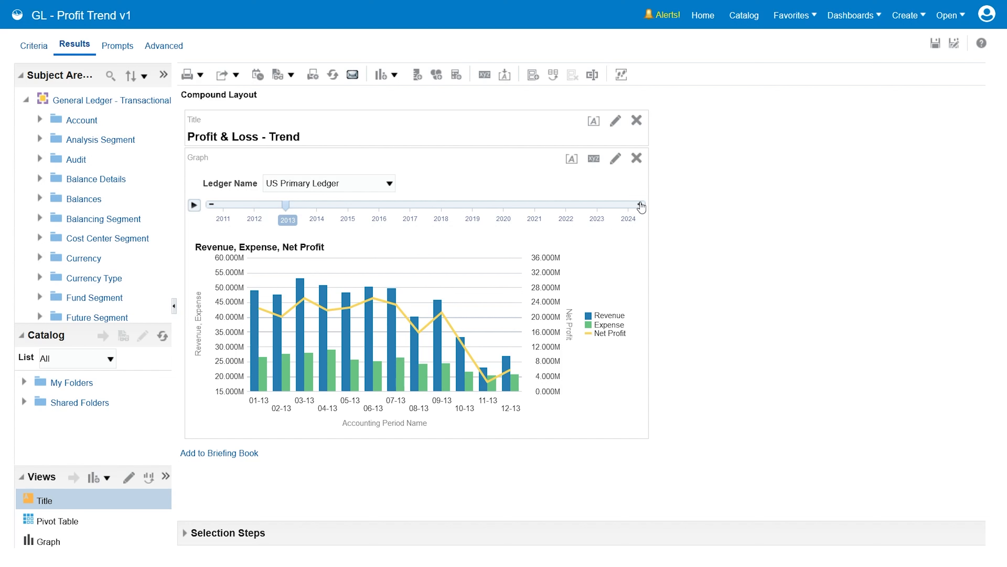
Step: Duplicate the Graph view and set the duplicate's legend position to Top in its graph properties
click(99, 539)
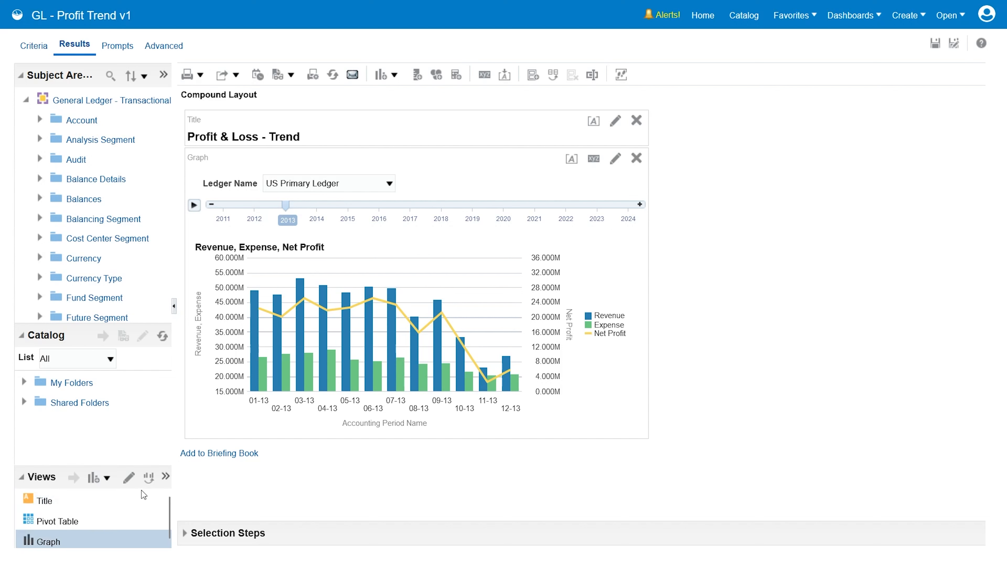
click(150, 476)
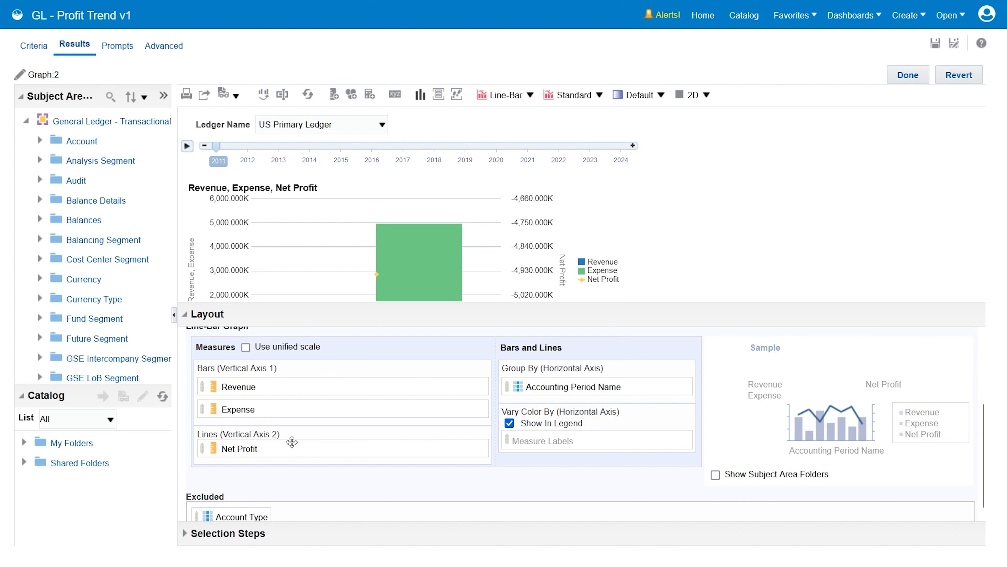
click(420, 94)
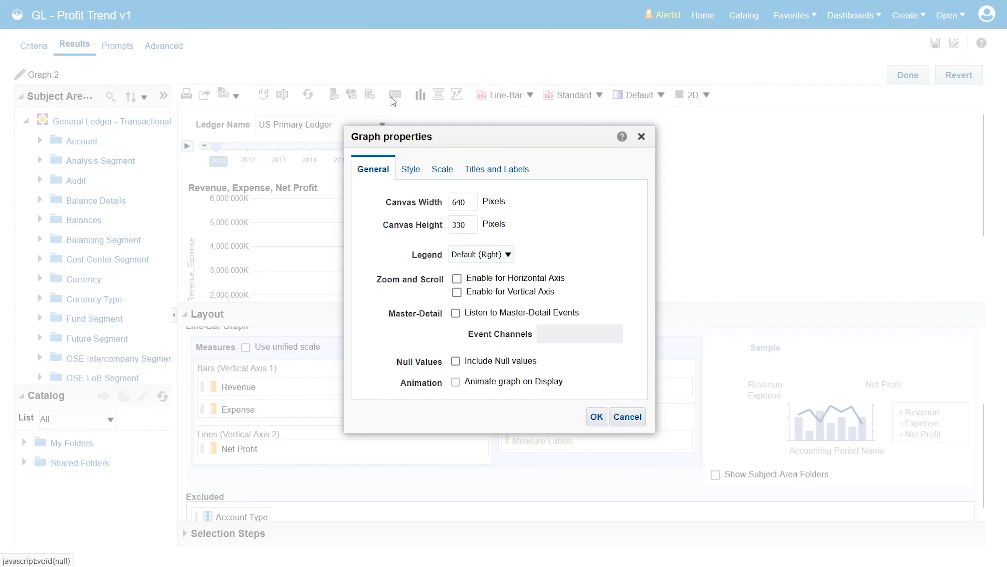
click(498, 256)
click(488, 301)
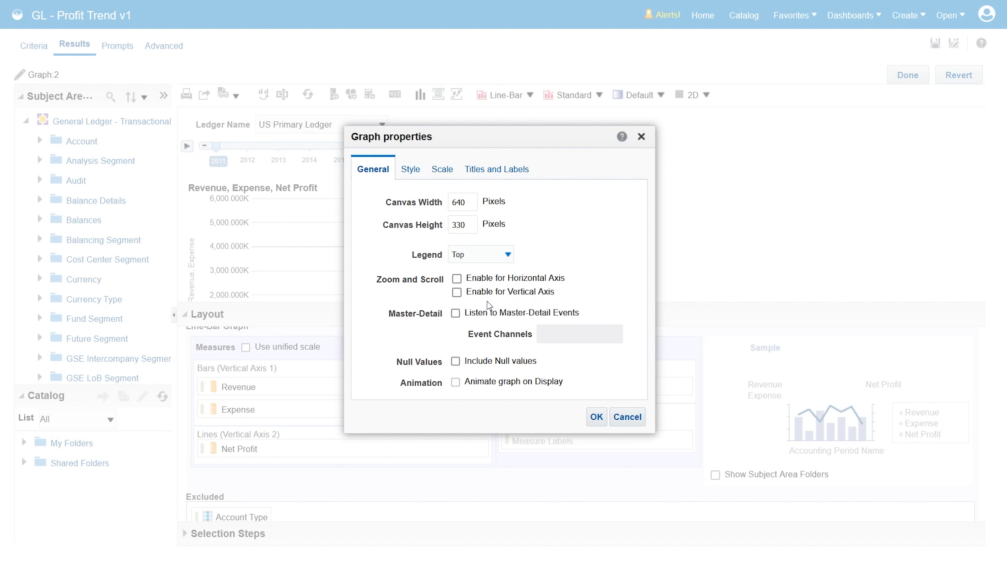
Step: Add a custom style format for bar position 1 with the green color #7EB679
click(412, 170)
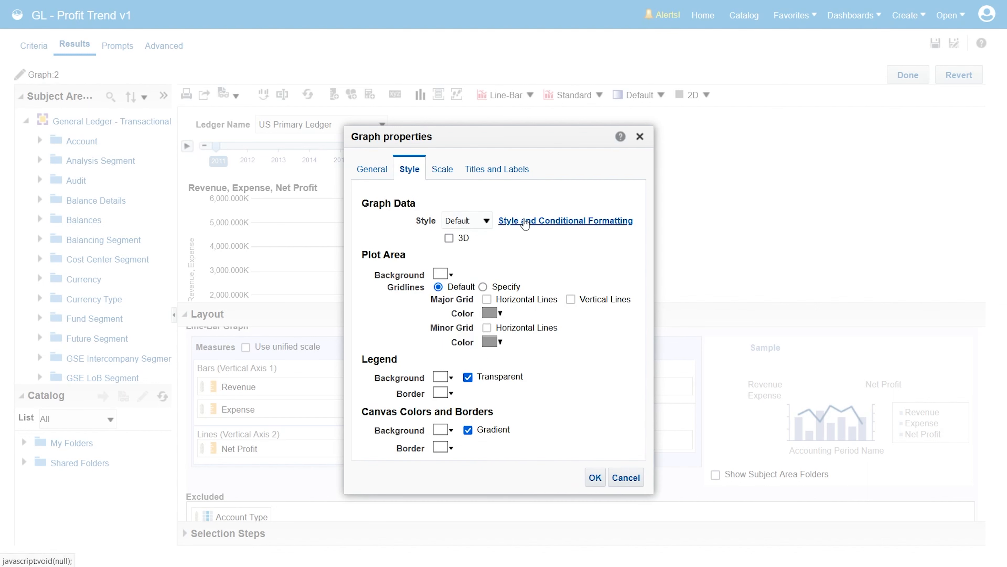
click(524, 221)
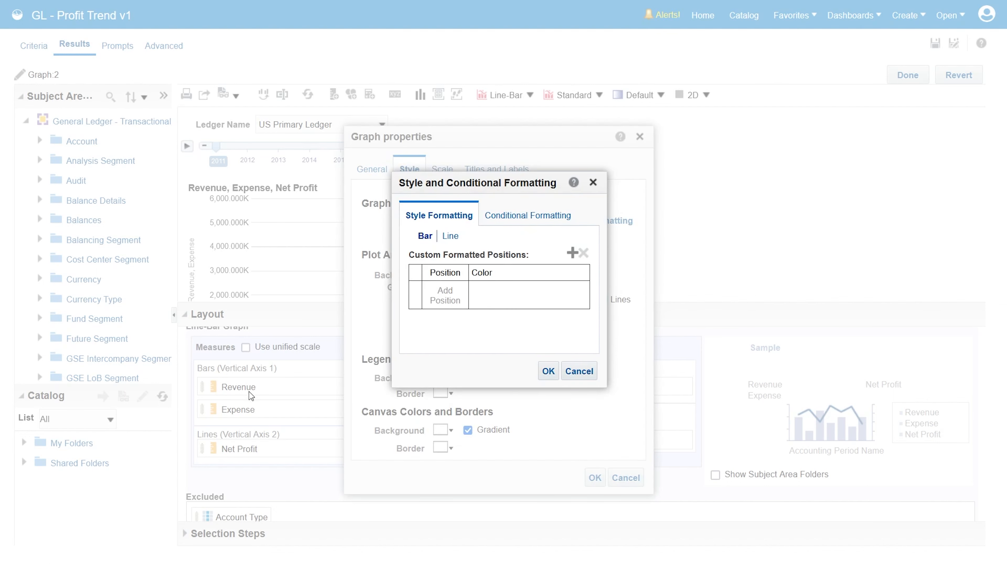
click(572, 253)
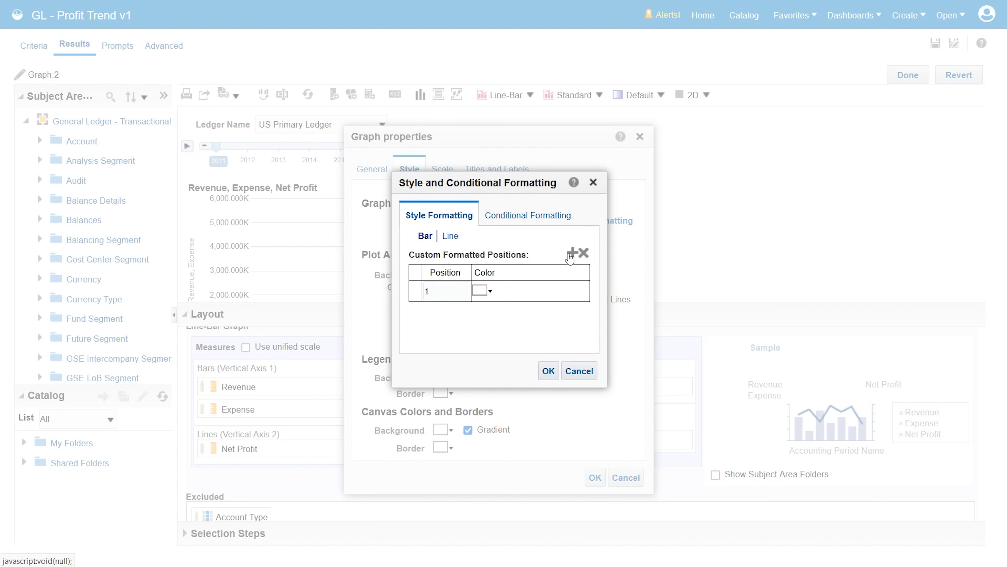
click(481, 290)
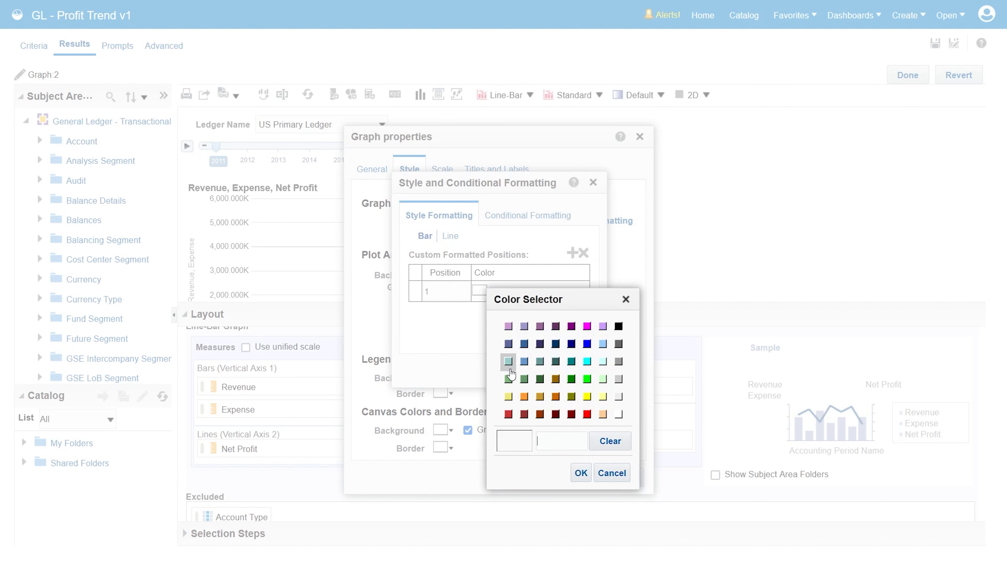
click(509, 378)
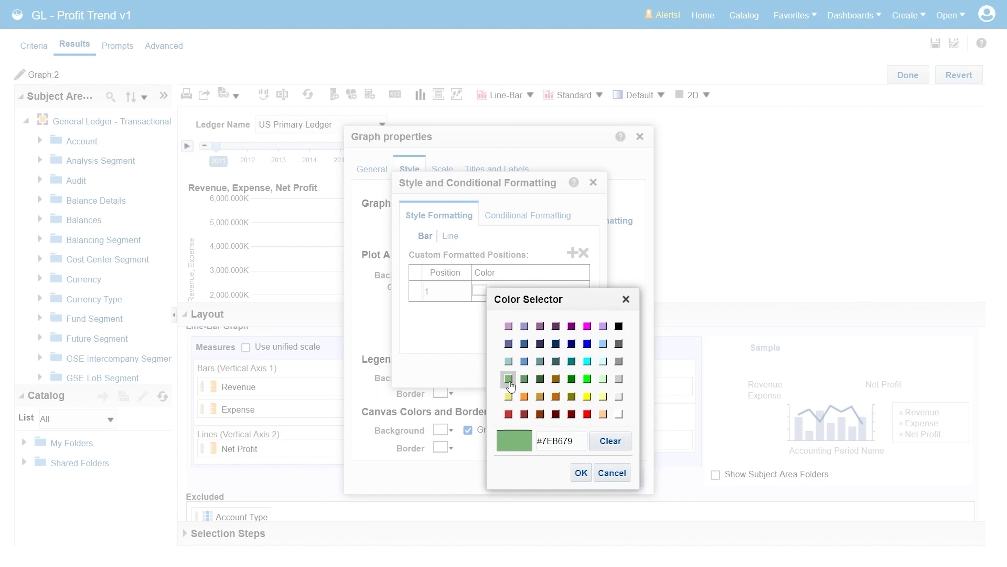
click(581, 472)
Step: Add a custom style format for bar position 2 with an orange color
click(572, 252)
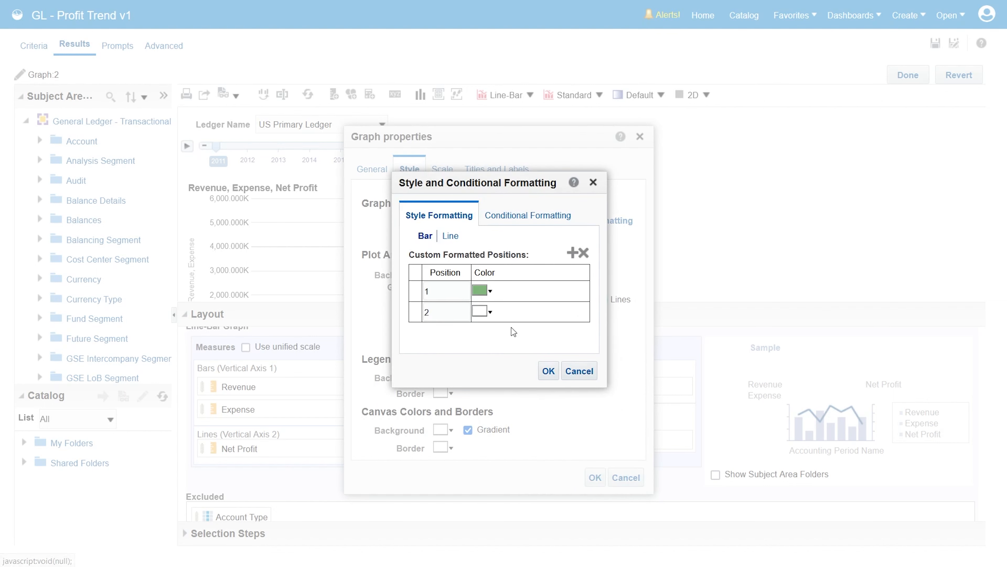
click(490, 312)
click(521, 418)
click(579, 495)
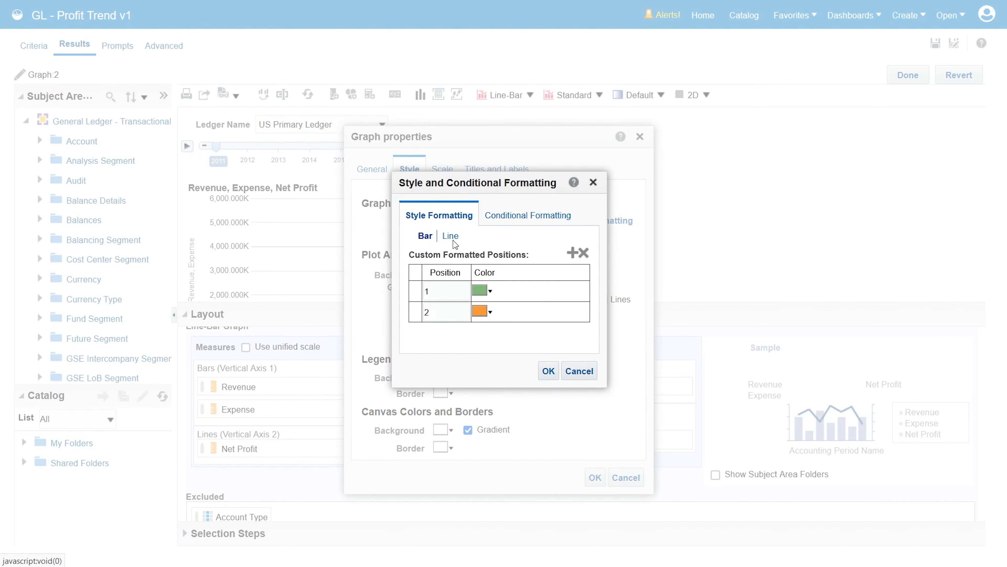
Step: Add a custom style format for line position 1 with a gray line color, change its symbol type, and accept the style formatting
click(452, 237)
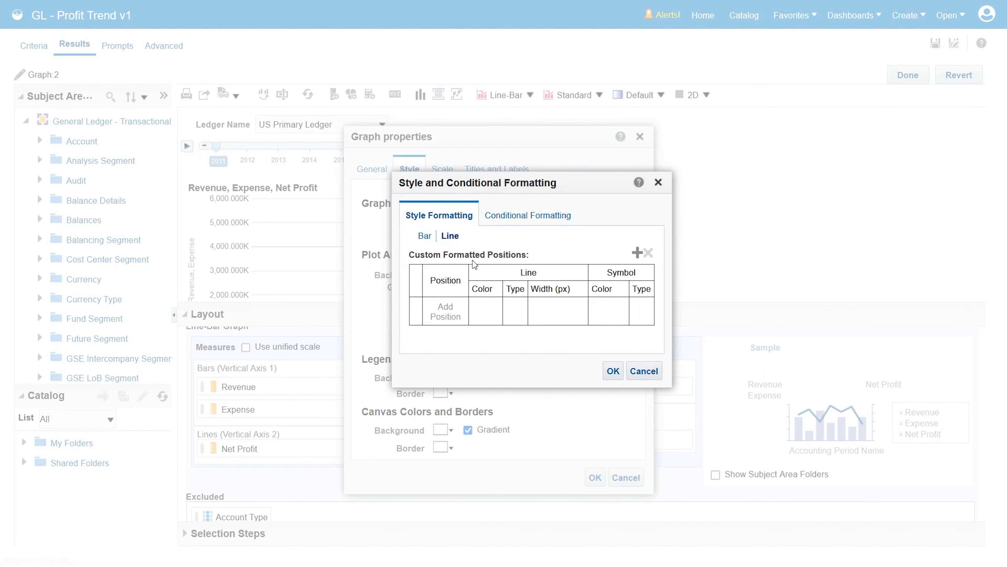
click(636, 253)
click(481, 309)
click(617, 376)
click(579, 489)
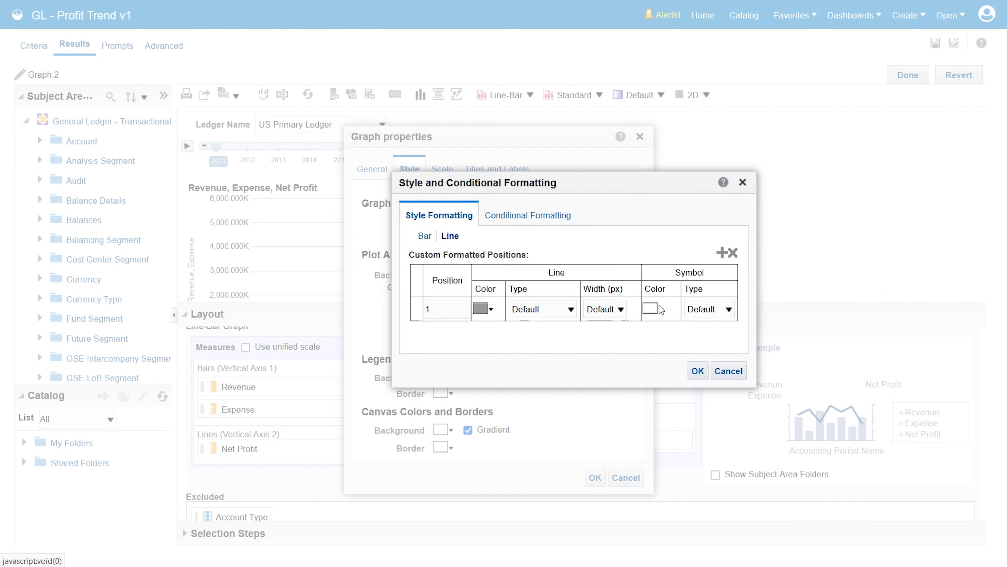
click(728, 309)
click(699, 392)
click(697, 370)
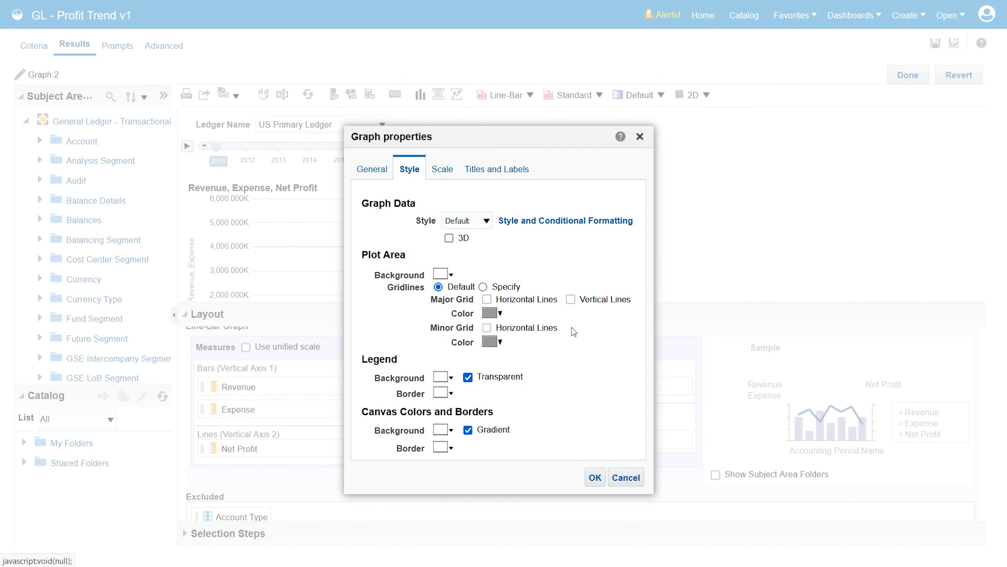
Step: Specify custom gridlines with major horizontal lines in light gray
click(483, 286)
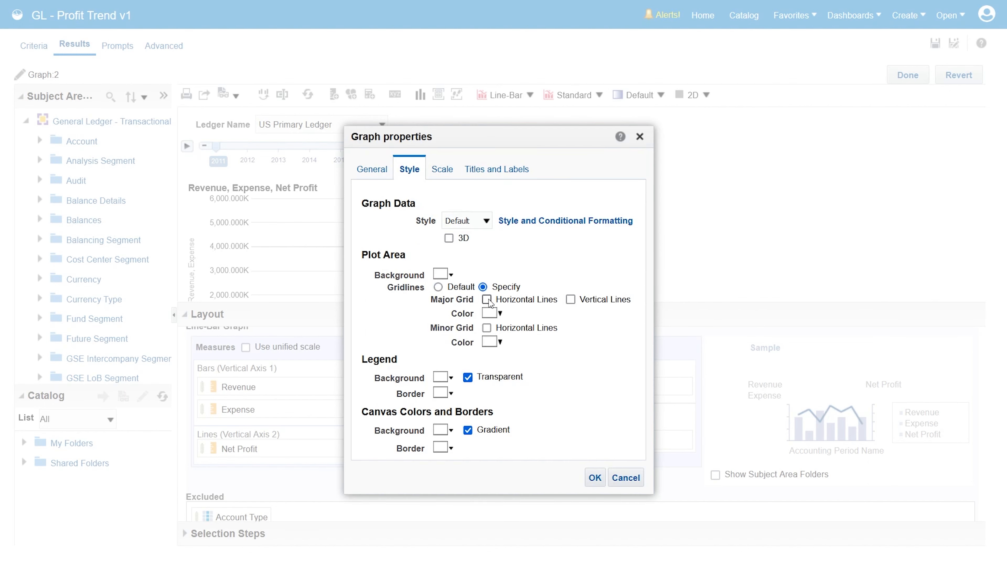
click(500, 317)
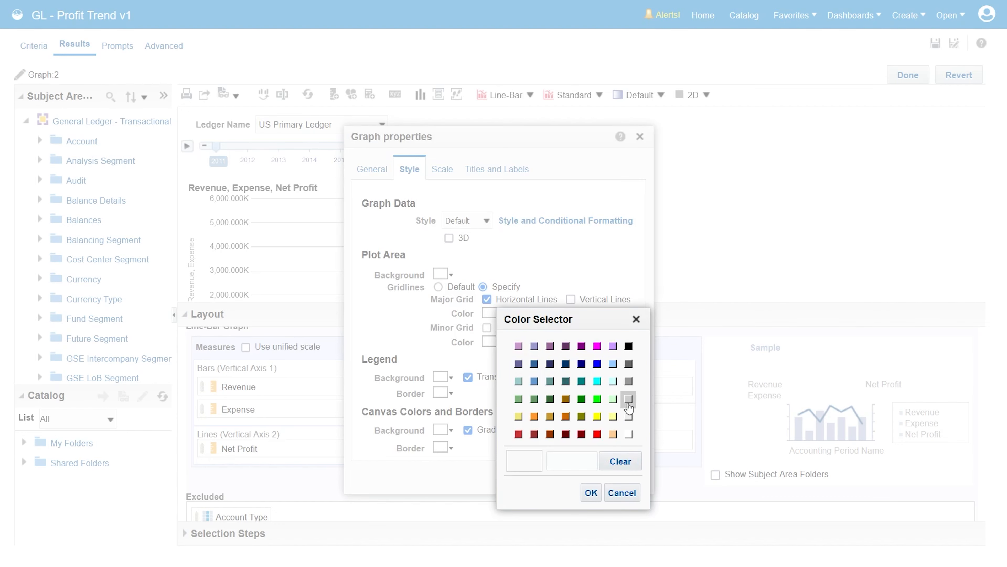
click(629, 416)
click(591, 493)
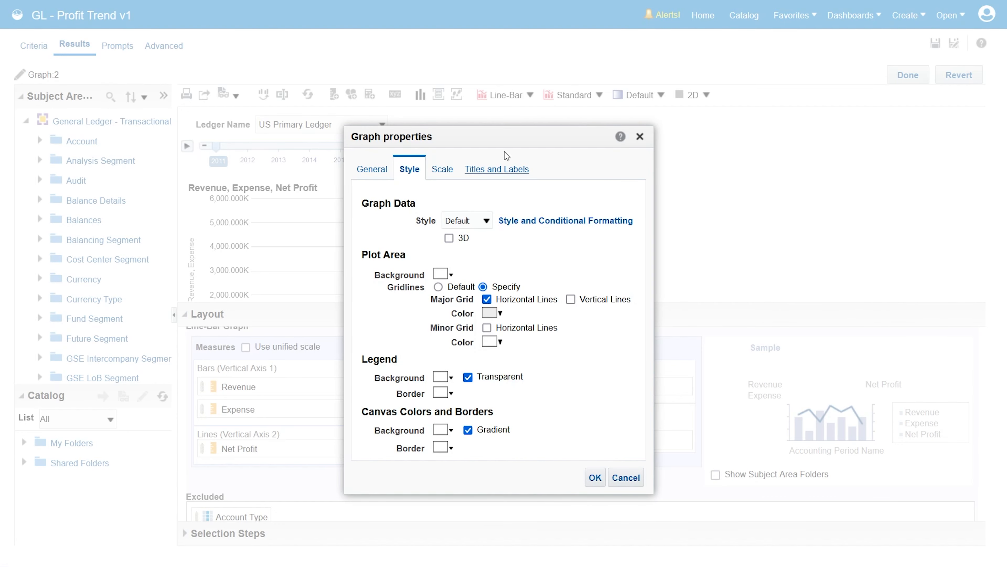
Step: Title the graph "Annual Trend Analysis" instead of using measure names, and turn off the column name as the horizontal axis title
click(506, 165)
click(519, 205)
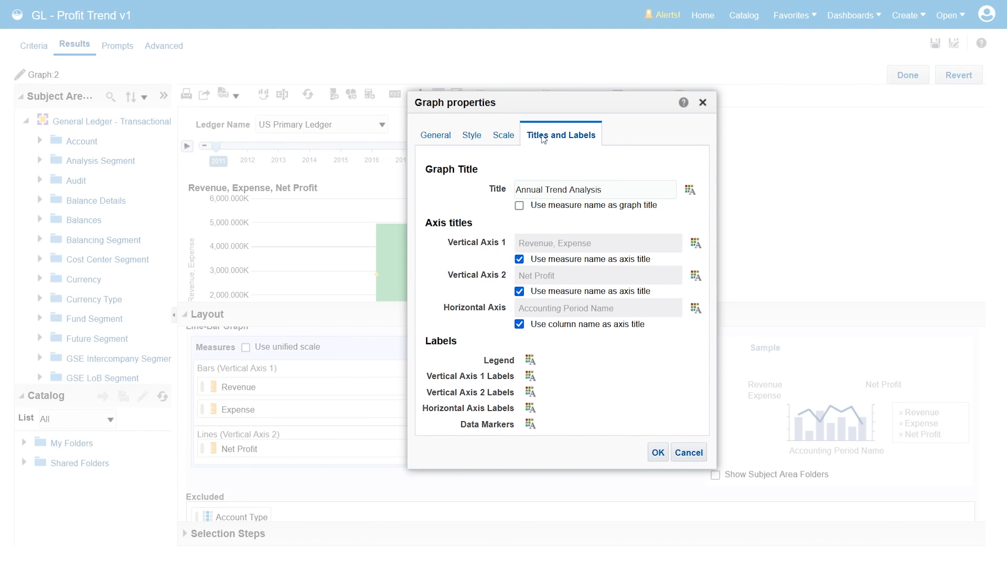
drag(536, 98, 543, 75)
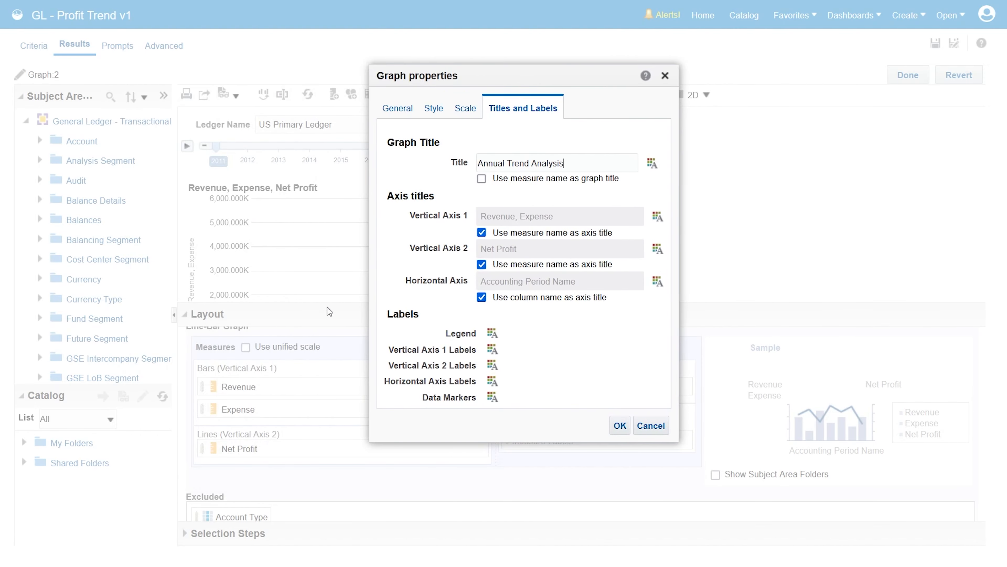
click(481, 297)
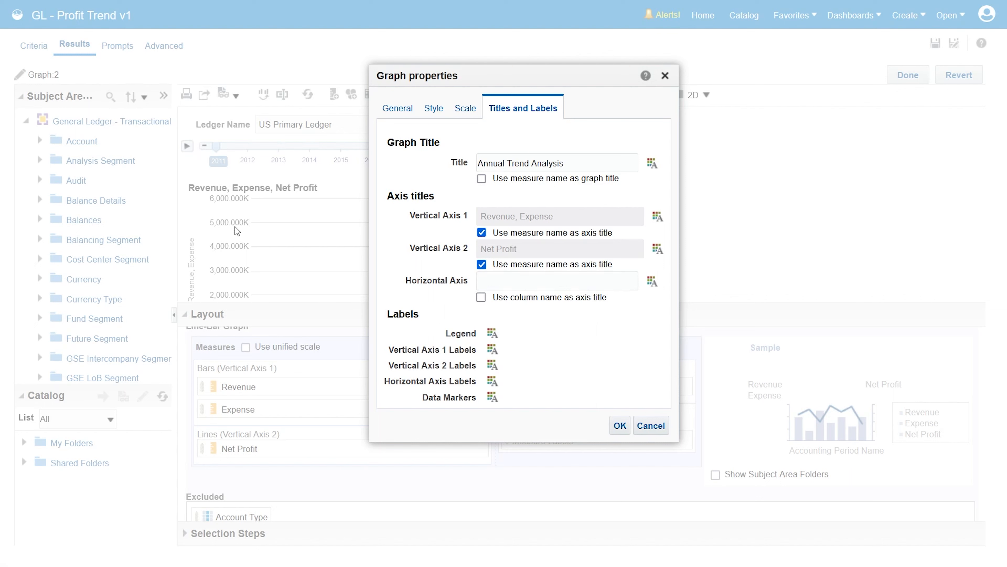
Step: Set the Vertical Axis 1 labels' font family to Verdana and its color to light gray
click(492, 350)
drag(571, 357, 506, 217)
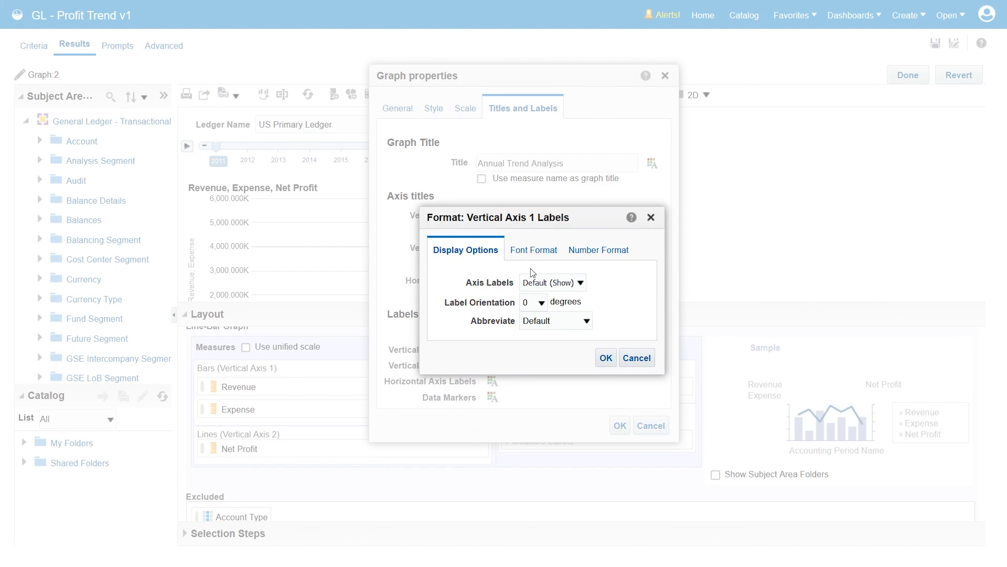
click(534, 250)
click(516, 316)
click(525, 529)
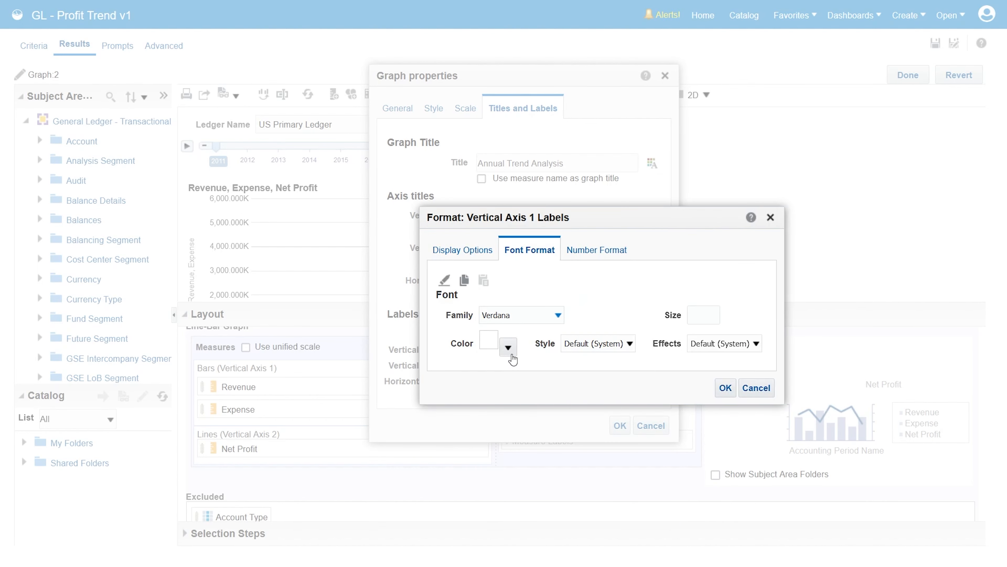
click(511, 355)
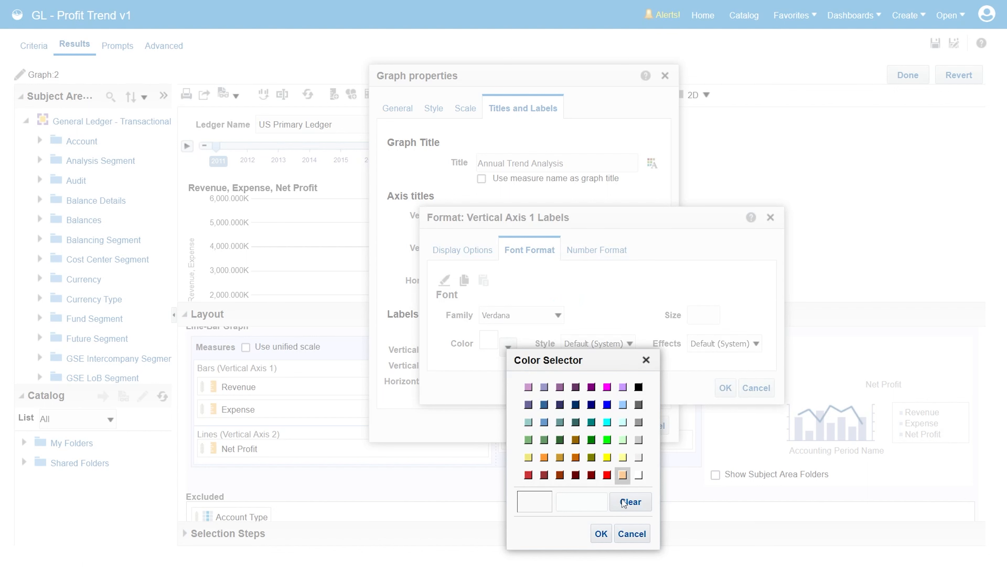
click(639, 439)
click(600, 533)
Step: Set the Vertical Axis 1 label font to Regular style at size 10, and copy this cell format
click(595, 343)
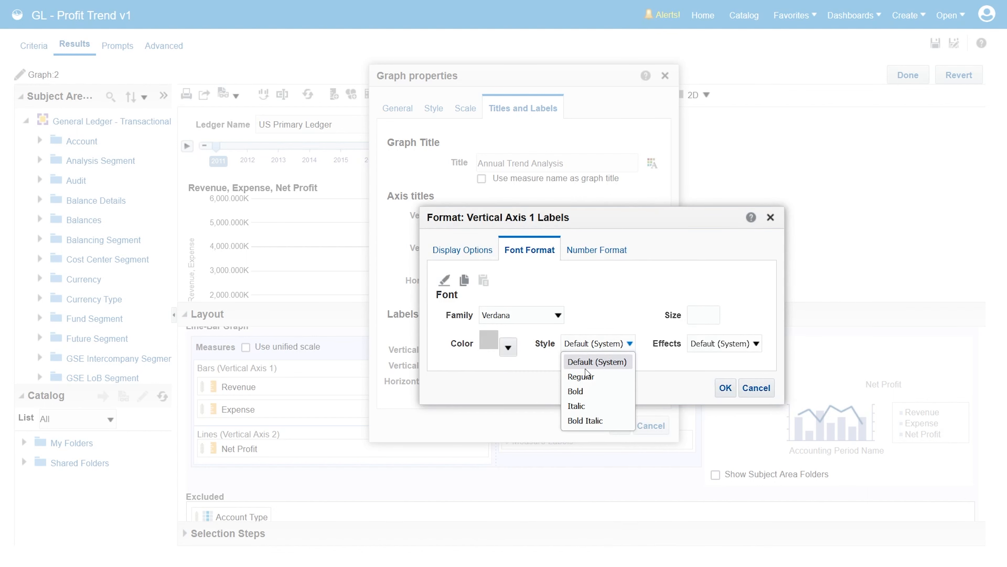
click(586, 375)
click(695, 316)
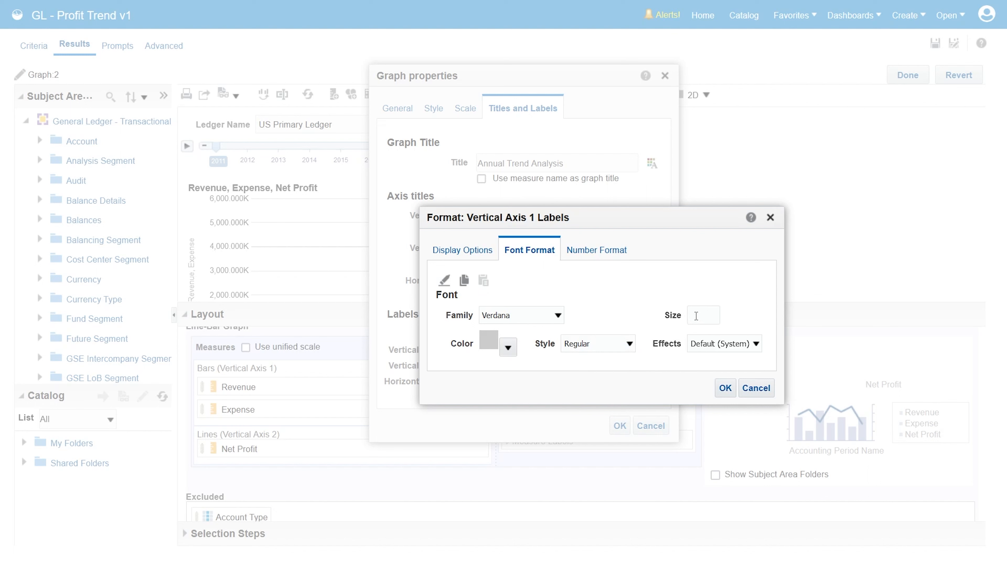
text(10)
click(464, 282)
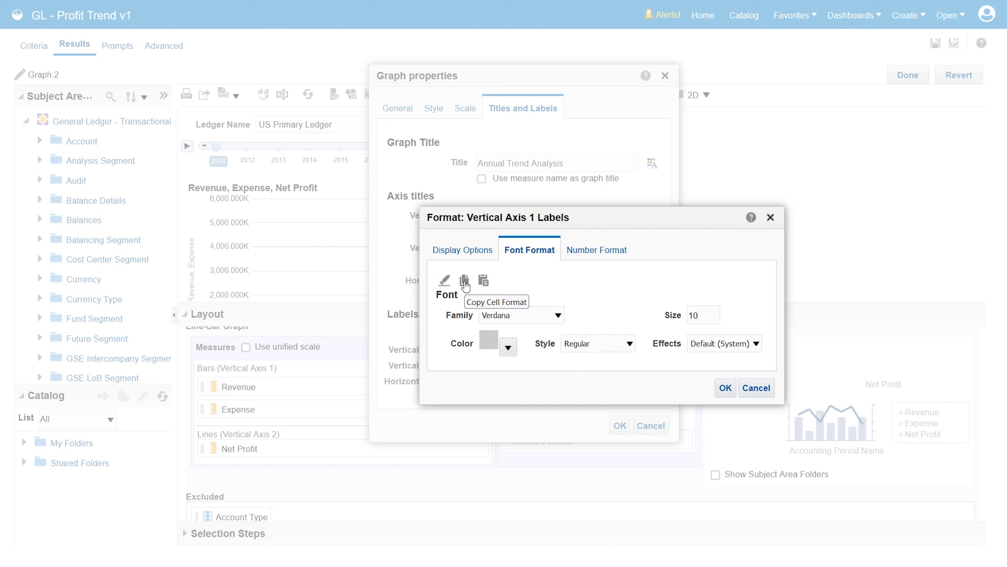
Step: Override the default data format of the Vertical Axis 1 labels with a 1000's separator and accept the label formatting
click(596, 250)
click(444, 279)
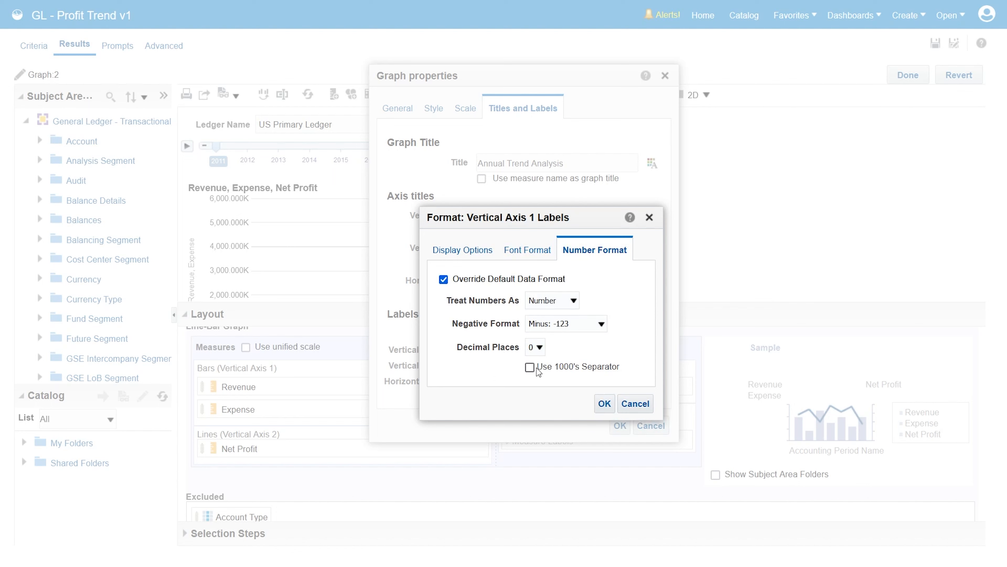
click(530, 368)
click(604, 403)
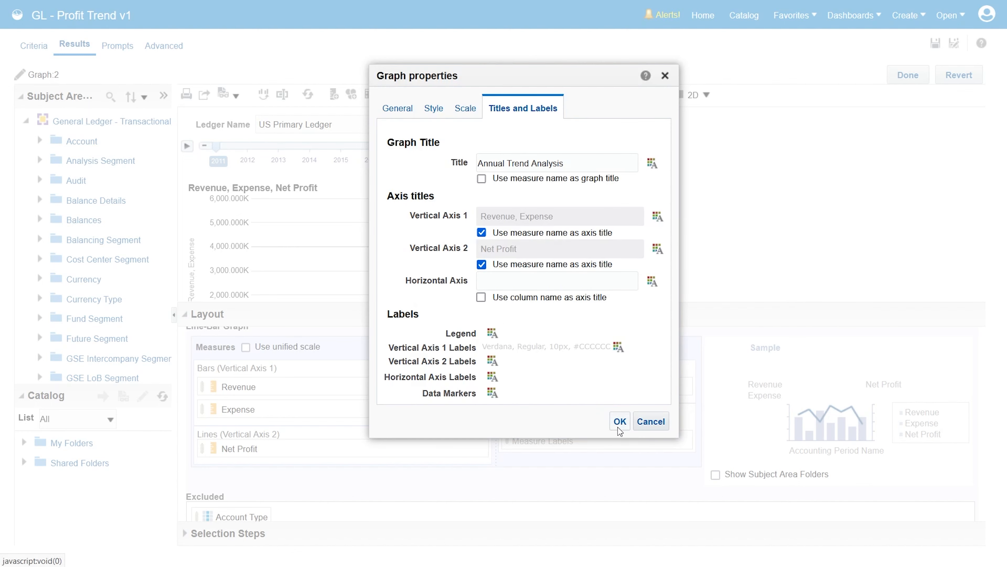
Step: Override the Vertical Axis 2 labels' default data format, paste the copied font format onto them, and accept the graph properties
click(497, 367)
click(511, 414)
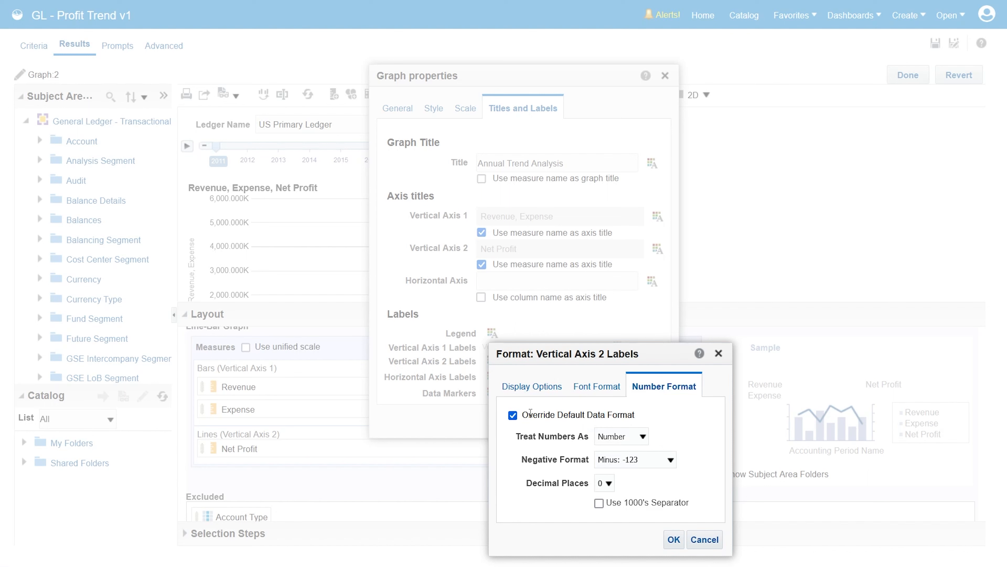
click(596, 391)
click(553, 418)
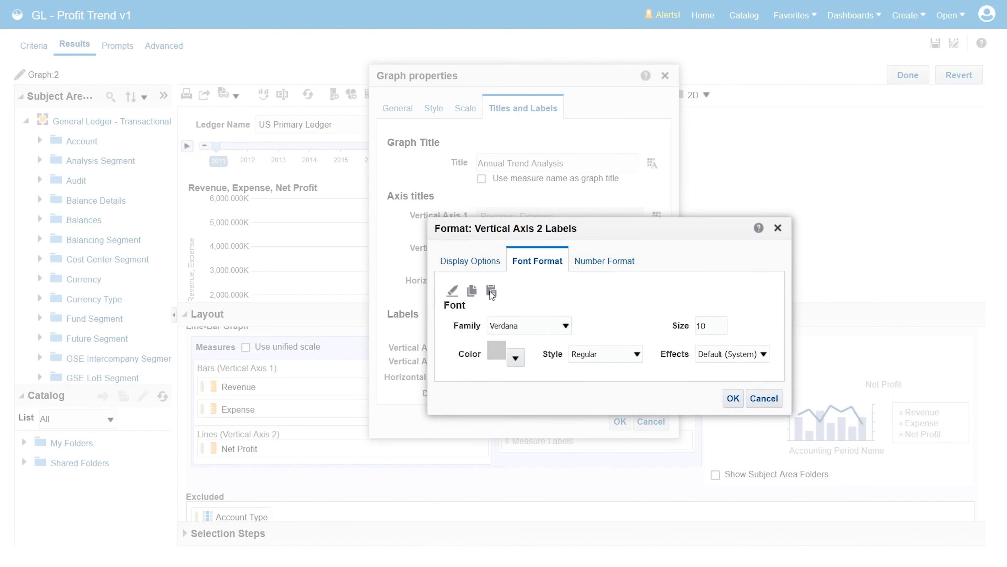
click(733, 398)
click(618, 416)
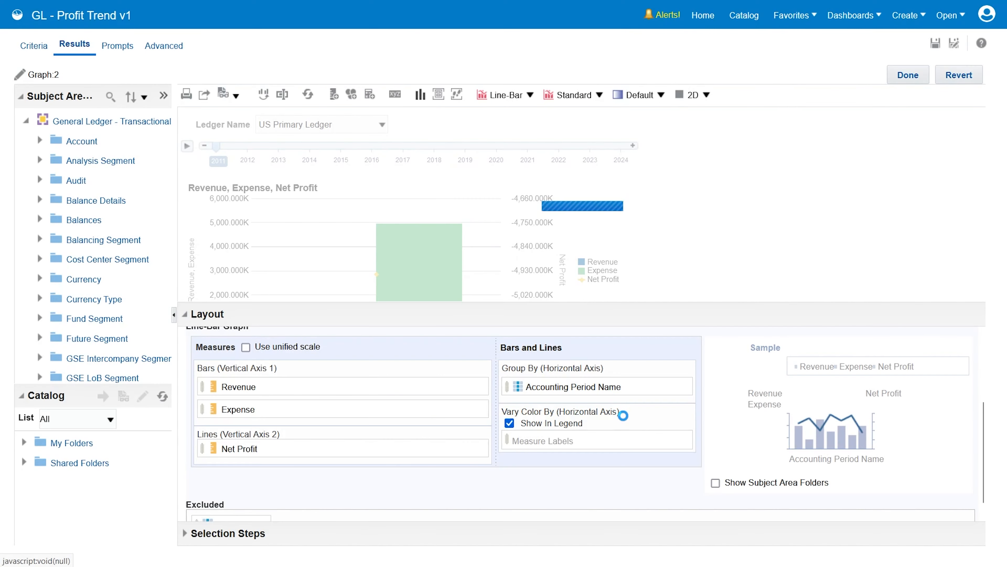
Step: Finish editing the graph and place Graph:2 beside the first graph in the compound layout
click(908, 75)
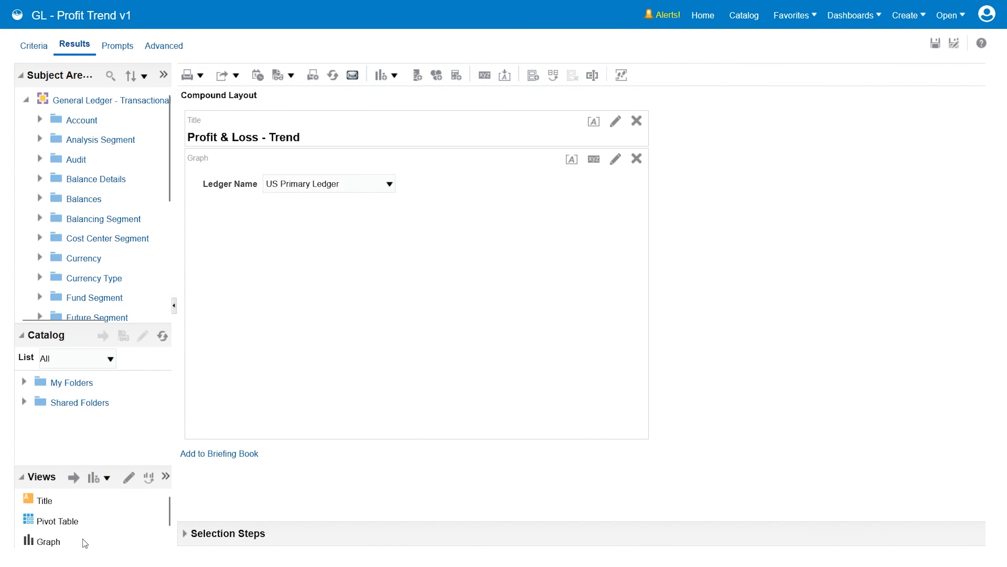
drag(168, 511, 168, 527)
click(76, 536)
drag(76, 535, 646, 292)
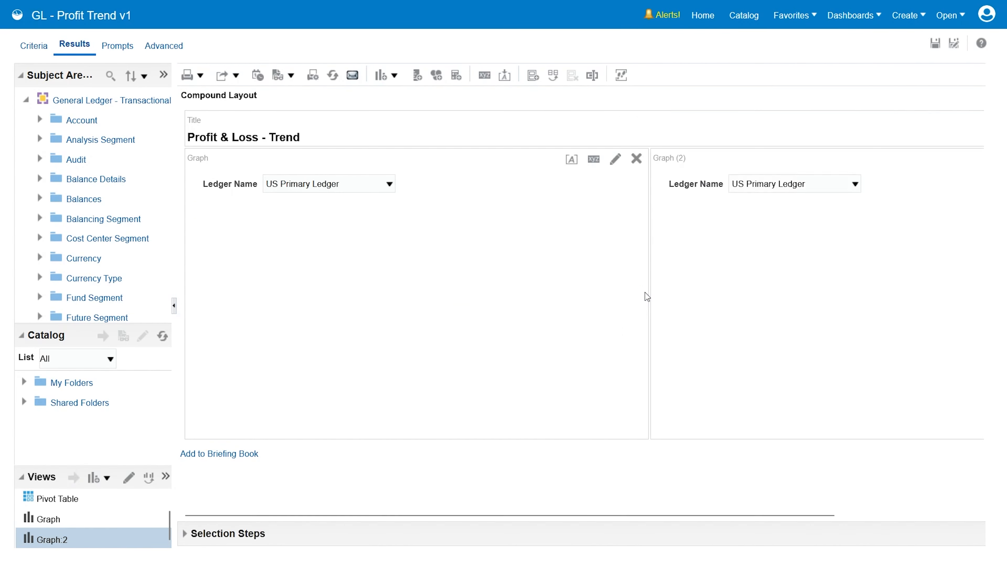
Step: Collapse the side pane and advance the second graph's year slider to 2013
click(174, 305)
click(948, 205)
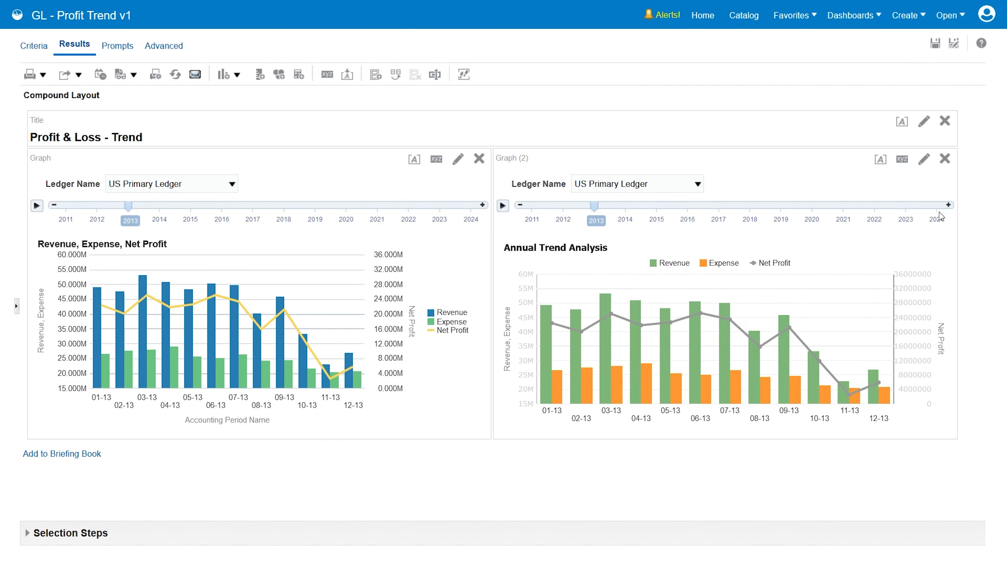
Step: Enable the 1000's separator for the Vertical Axis 2 labels in the second graph's properties and accept the changes
click(903, 159)
click(497, 169)
click(591, 419)
click(761, 434)
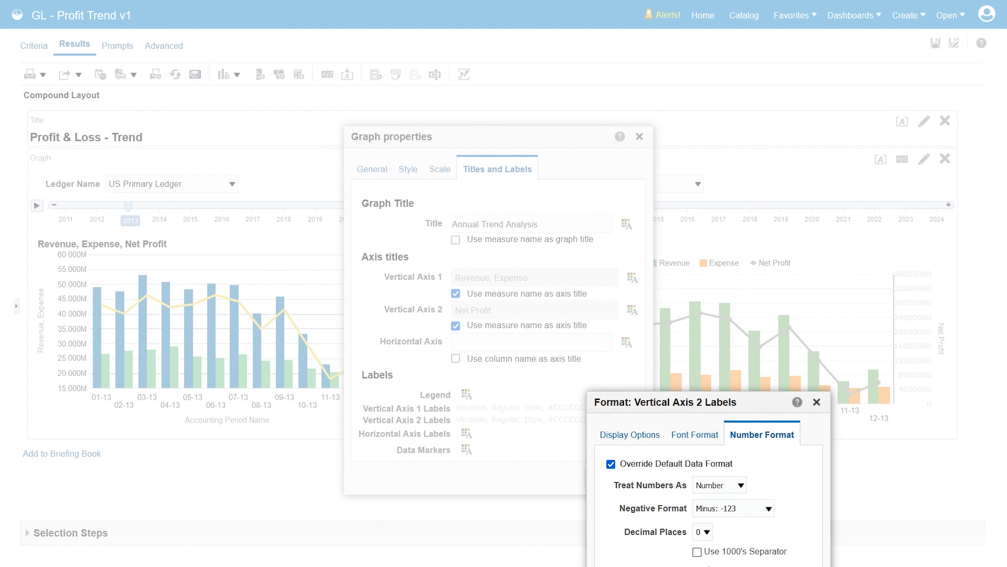
click(697, 552)
click(620, 452)
click(596, 478)
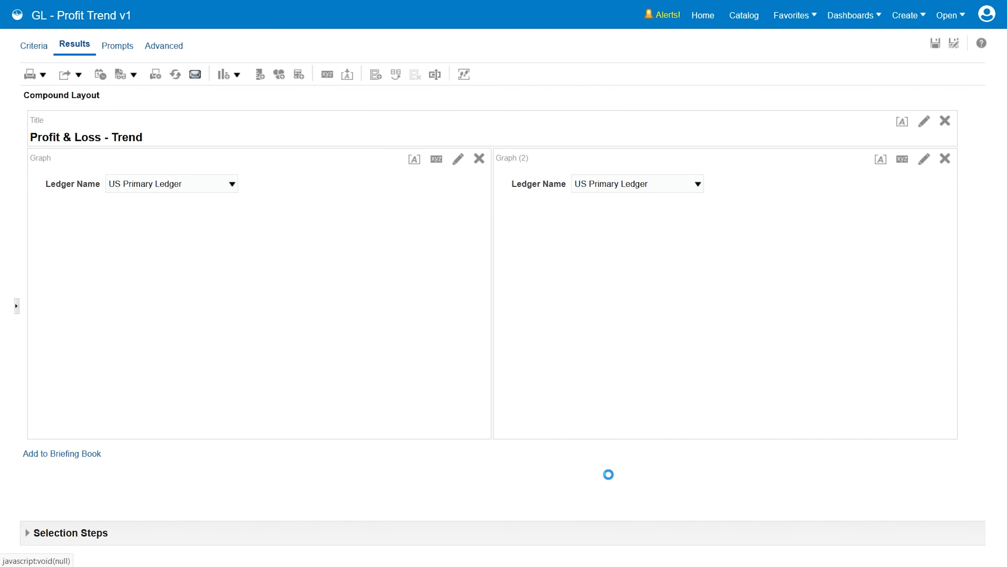